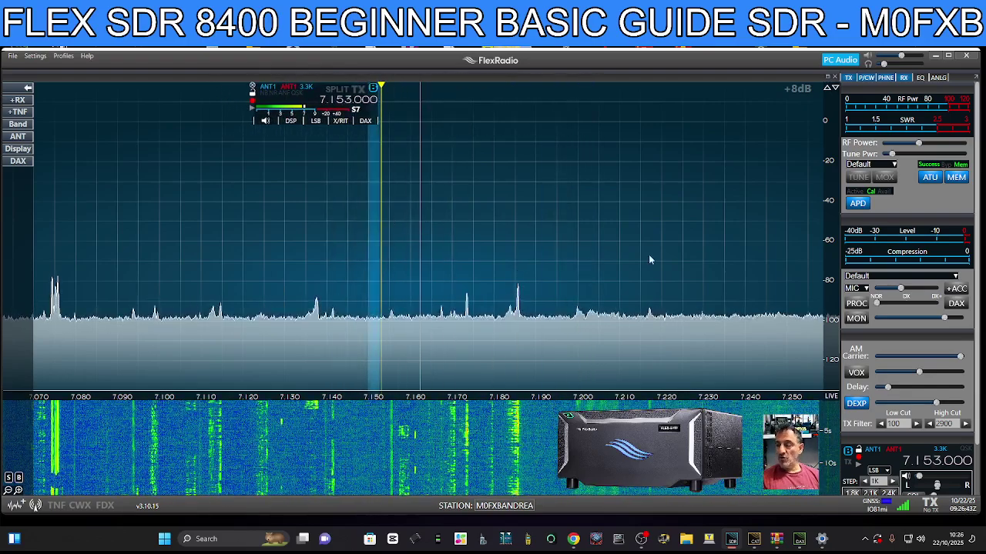
Step: Create slice A at 7.217 MHz on the 40 m panadapter and move slice B to 7.150 MHz
right_click(586, 200)
left_click(620, 217)
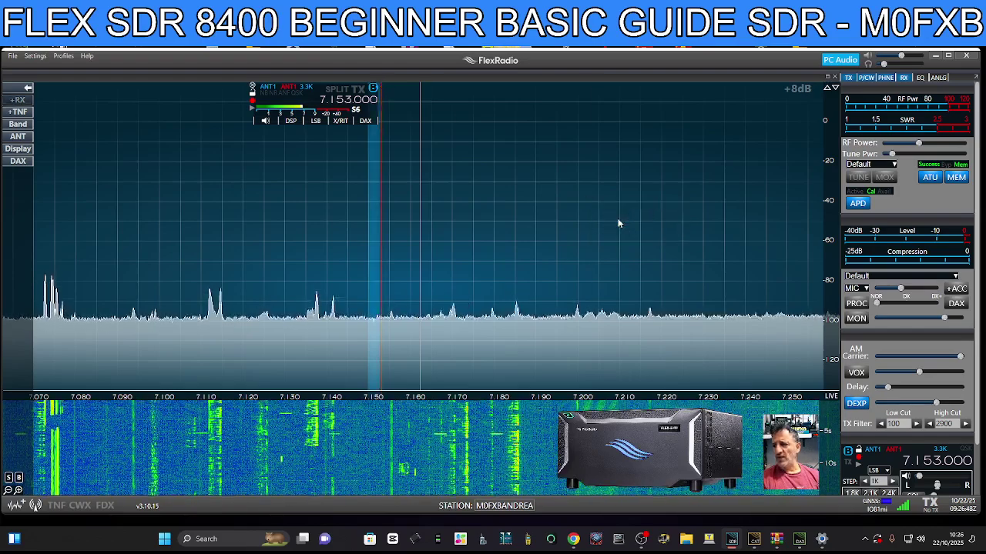
left_click_drag(585, 182, 646, 192)
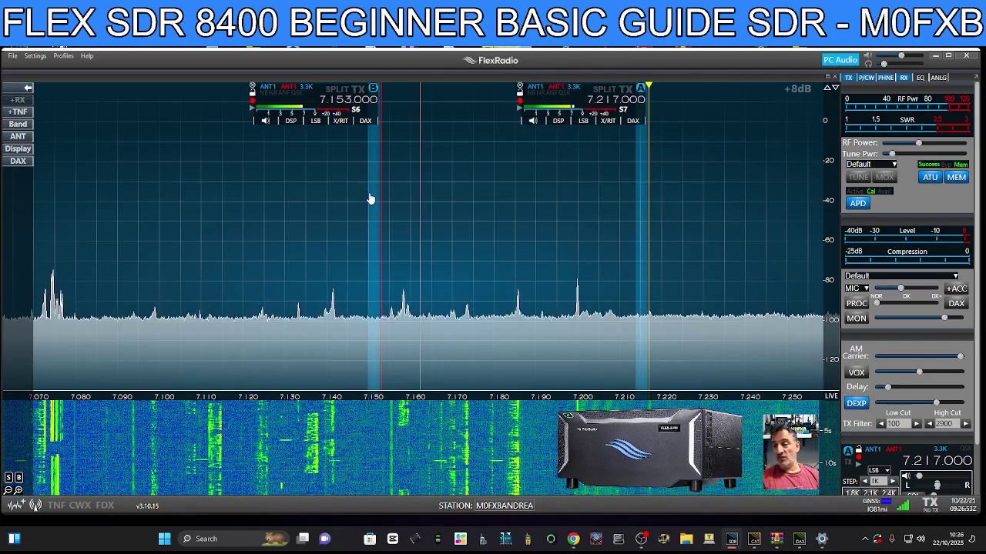
left_click_drag(371, 200, 359, 203)
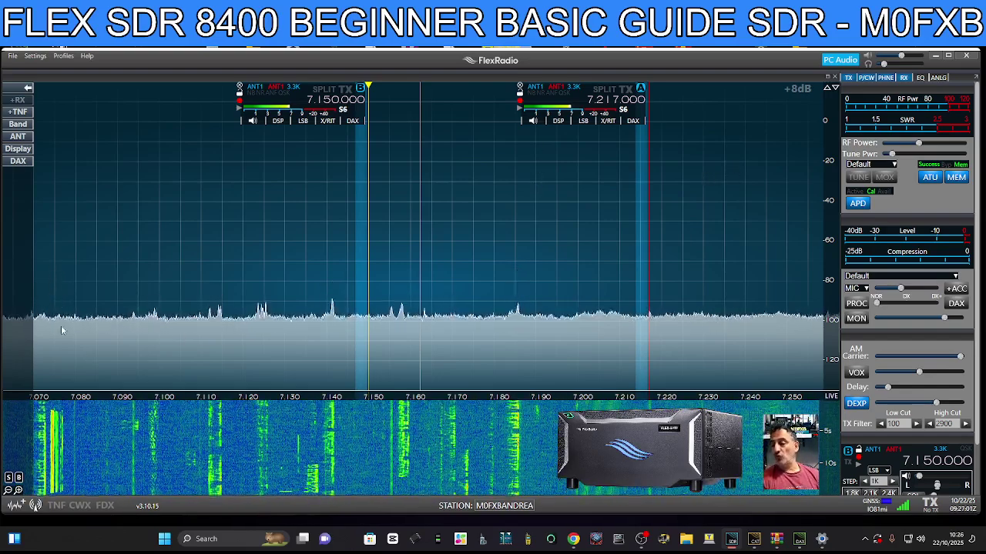
left_click(16, 506)
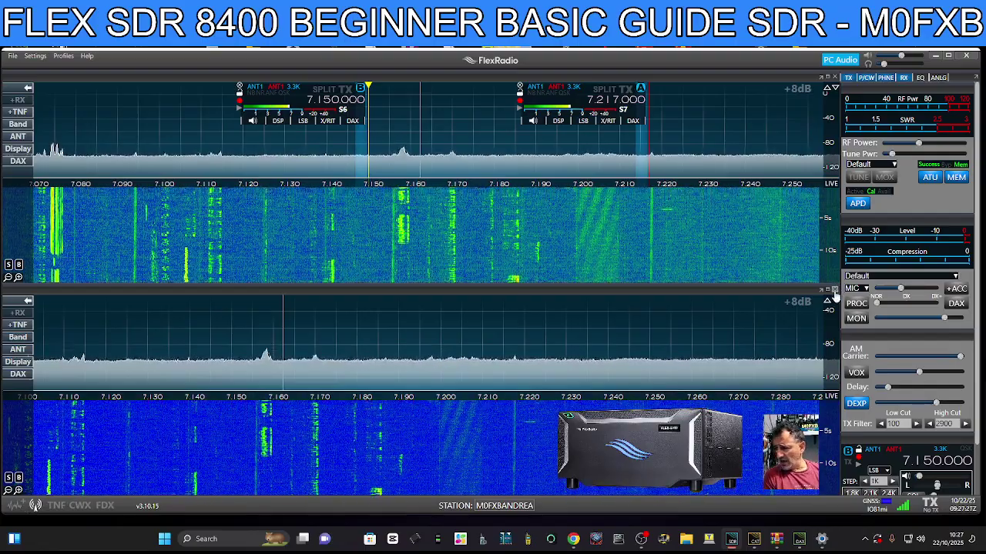
left_click(834, 290)
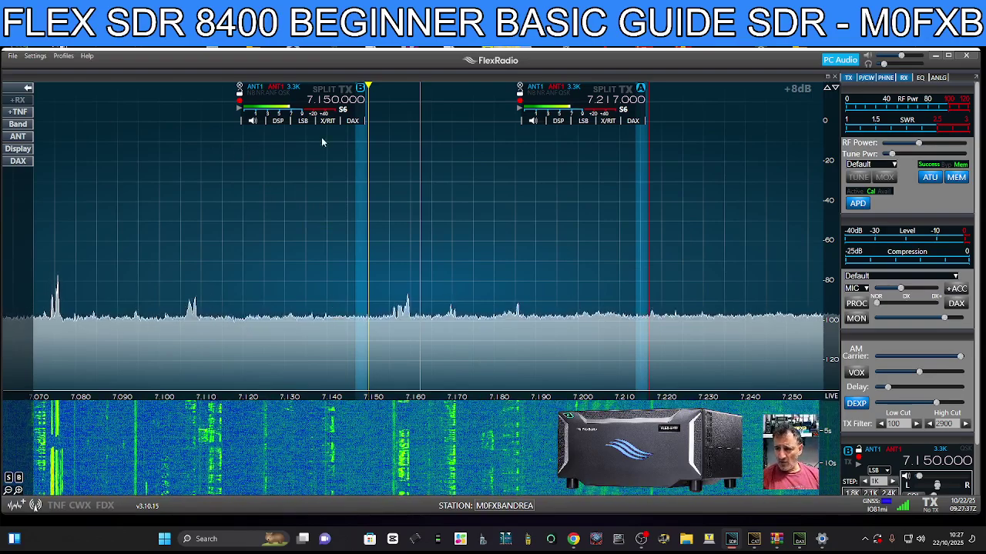
left_click(17, 125)
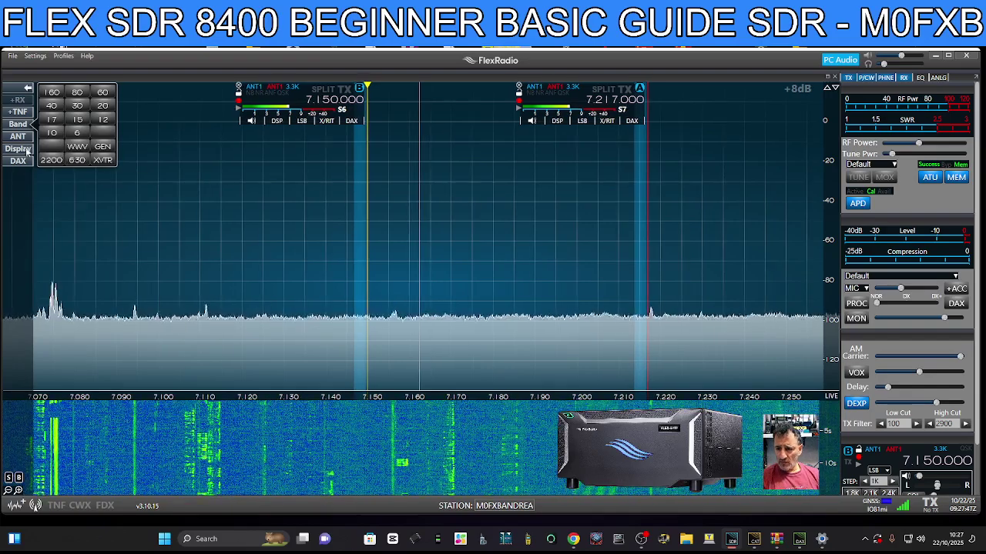
left_click(14, 127)
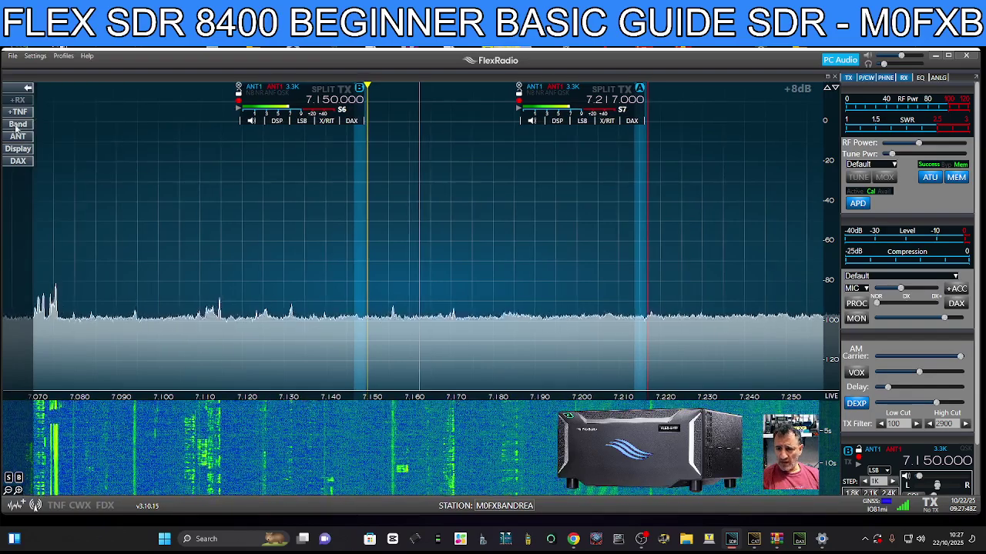
left_click(302, 121)
left_click(302, 122)
left_click(302, 122)
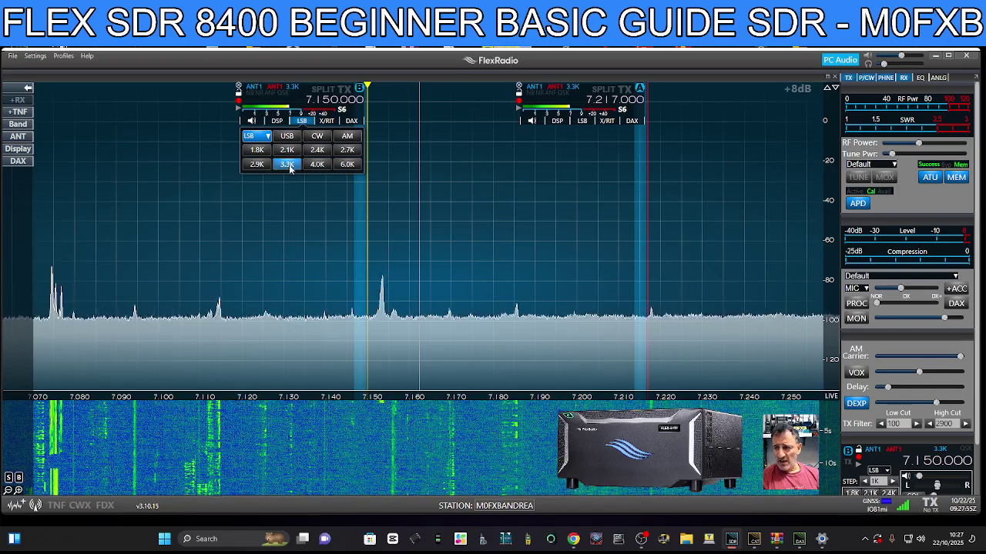
left_click(347, 165)
left_click(315, 166)
left_click(288, 166)
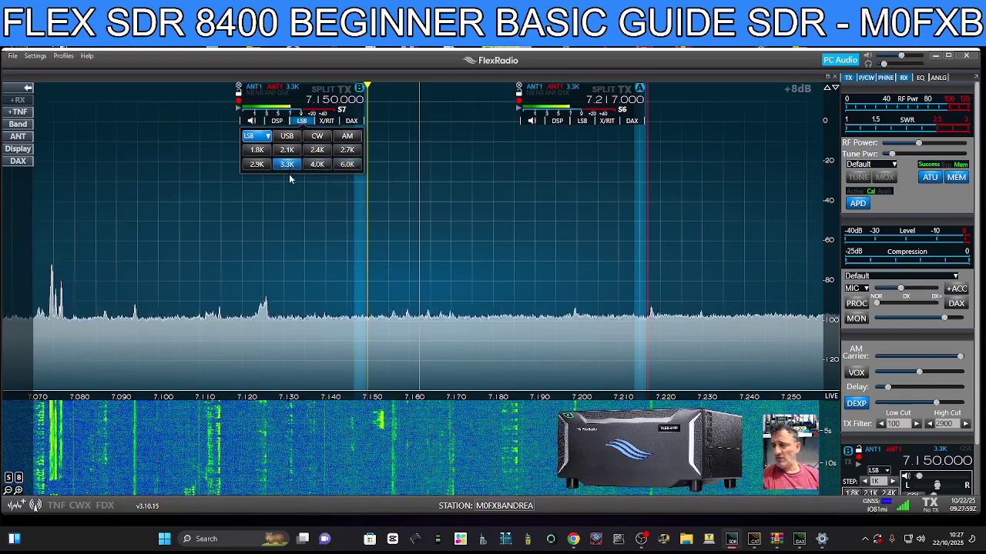
left_click(269, 137)
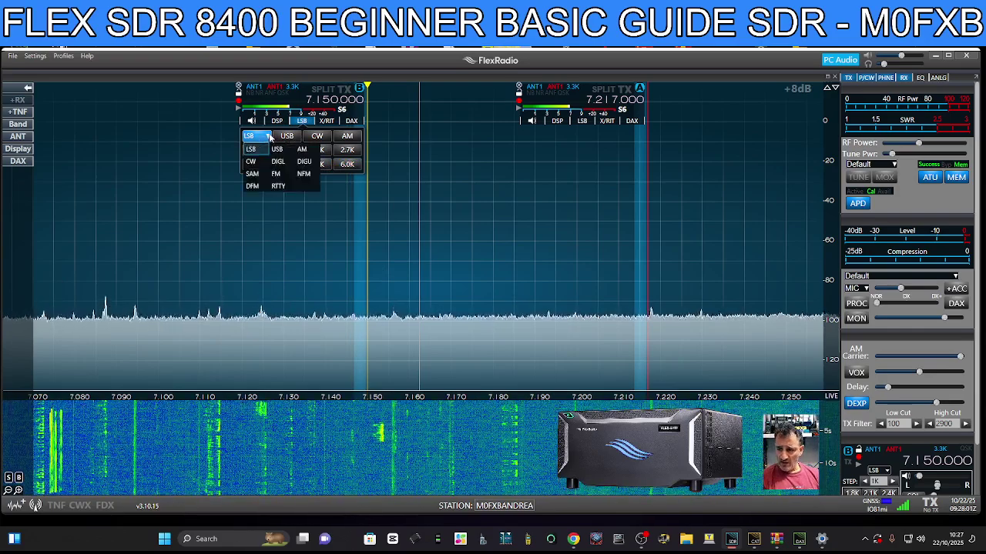
left_click(268, 137)
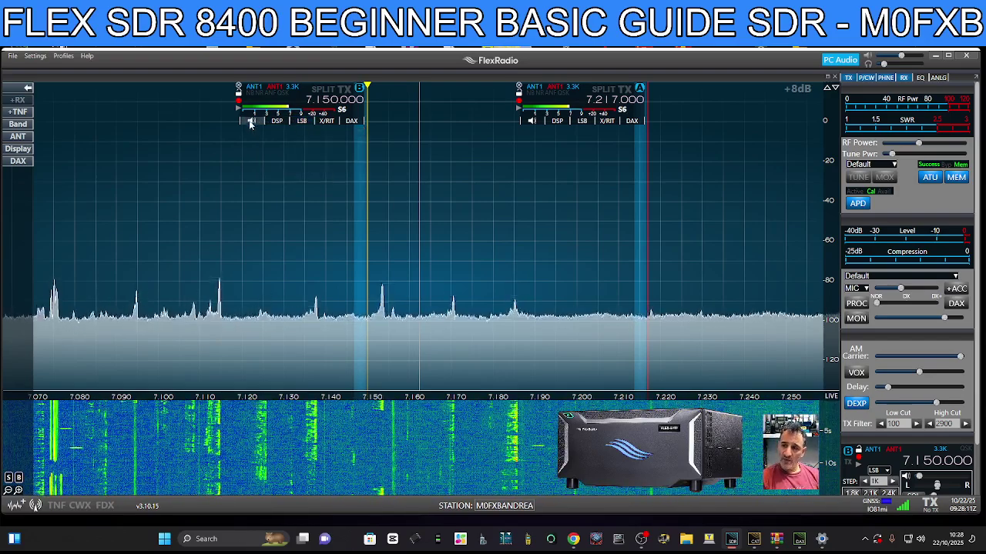
Step: Turn up slice B's audio volume in its speaker settings
left_click(250, 122)
left_click(250, 121)
left_click(250, 122)
mouse_move(273, 136)
left_mouse_down()
mouse_move(335, 143)
mouse_move(269, 147)
left_mouse_up()
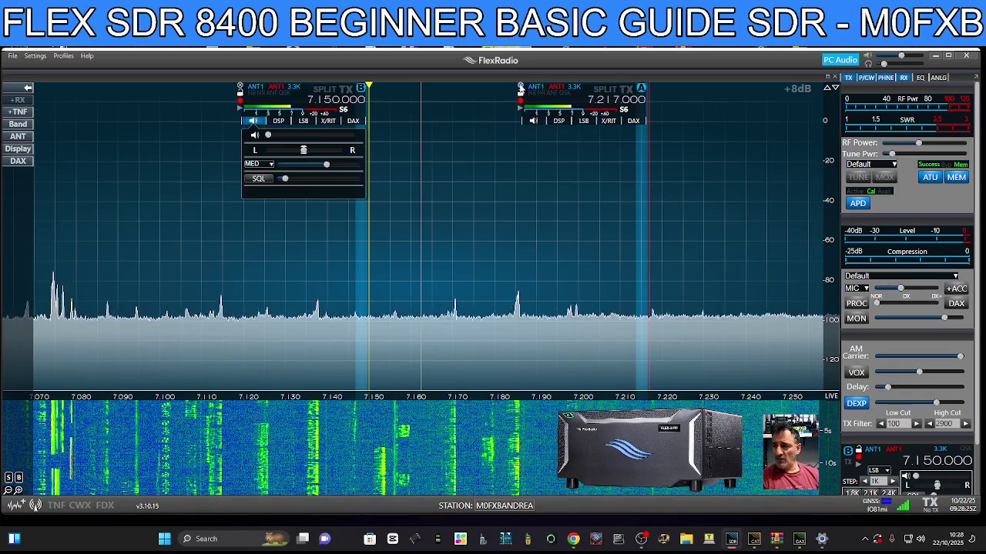
Step: Close slice A and route the radio's audio to the PC with PC Audio
left_click(521, 88)
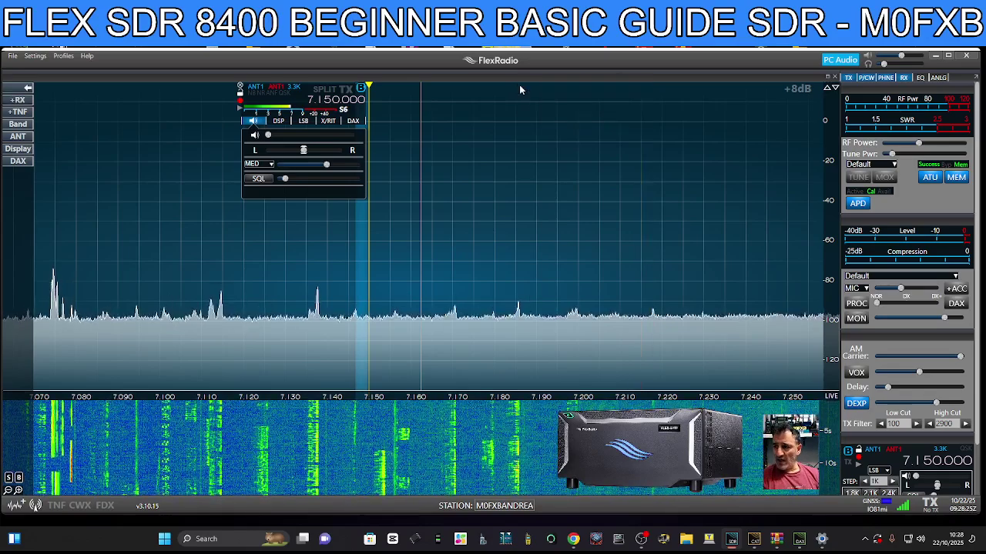
right_click(557, 176)
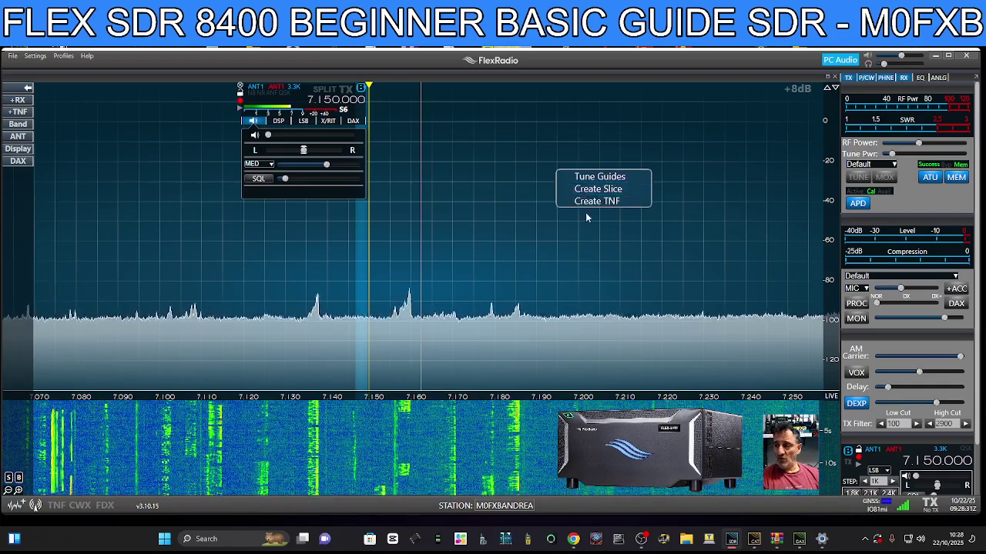
left_click(538, 132)
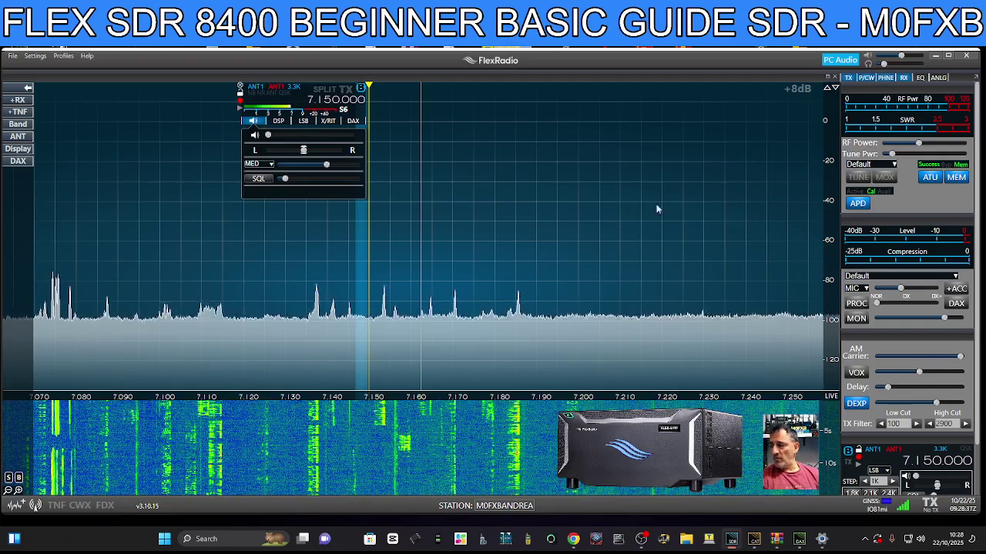
left_click(840, 61)
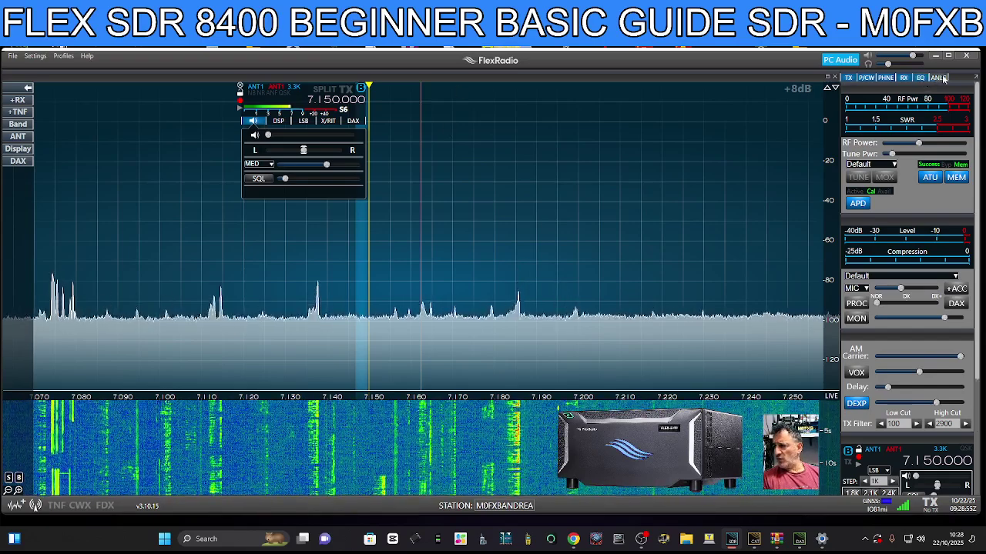
Step: Turn on the ANLG S-meter and scroll through the side panel's slice and EQ controls
left_click(875, 78)
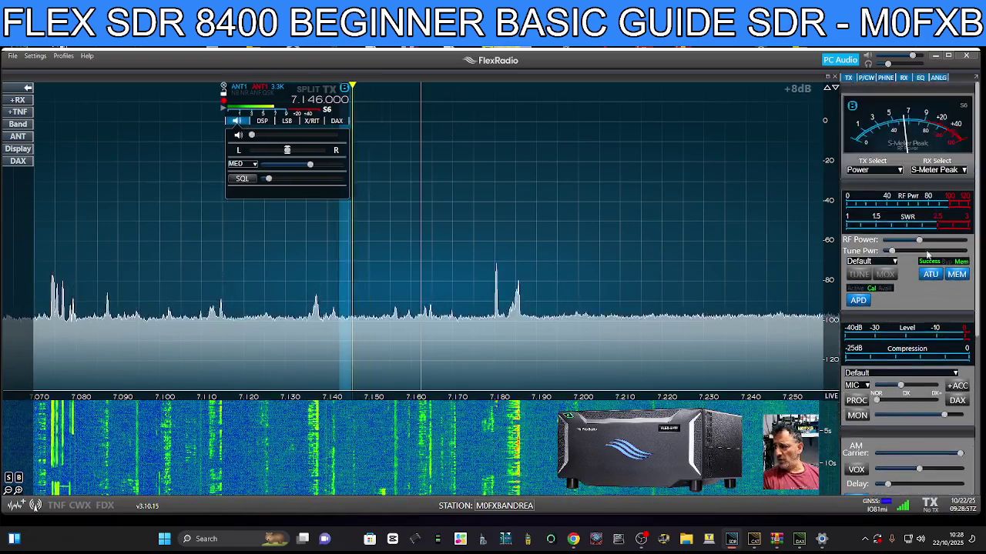
scroll(929, 240, "down", 5)
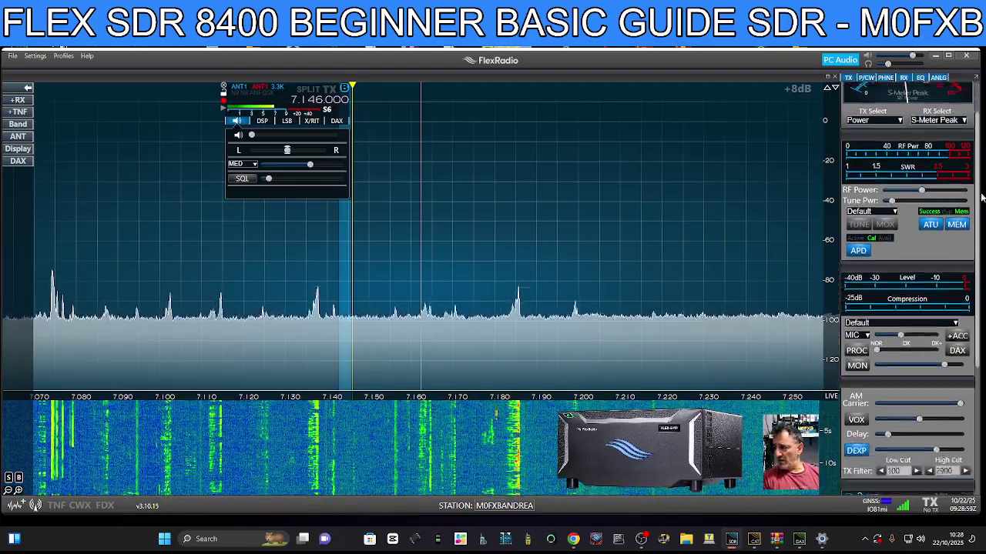
scroll(908, 240, "up", 5)
scroll(909, 240, "down", 4)
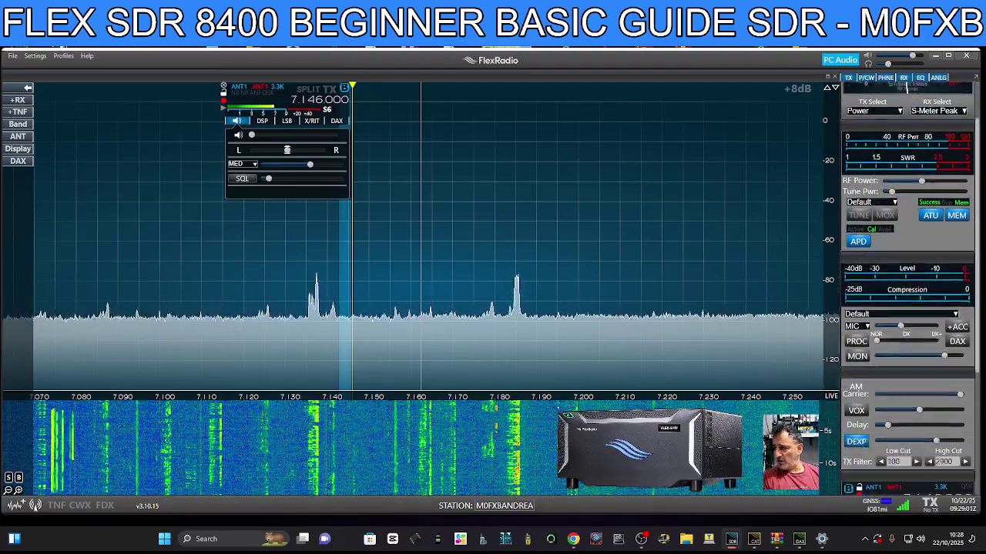
scroll(959, 316, "down", 1)
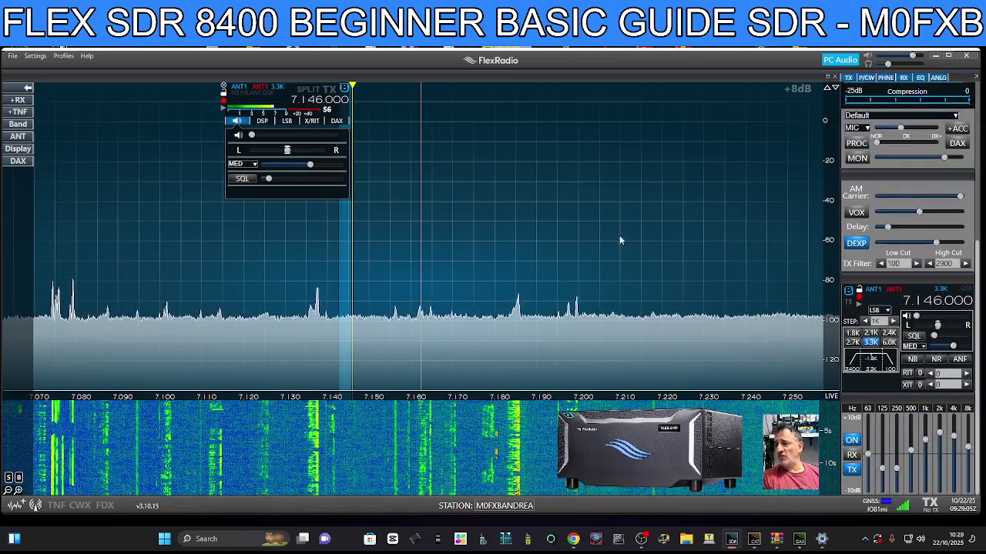
Step: Tune slice B around 7.143 MHz by clicking and wheeling on the panadapter
left_click(343, 231)
scroll(346, 222, "up", 6)
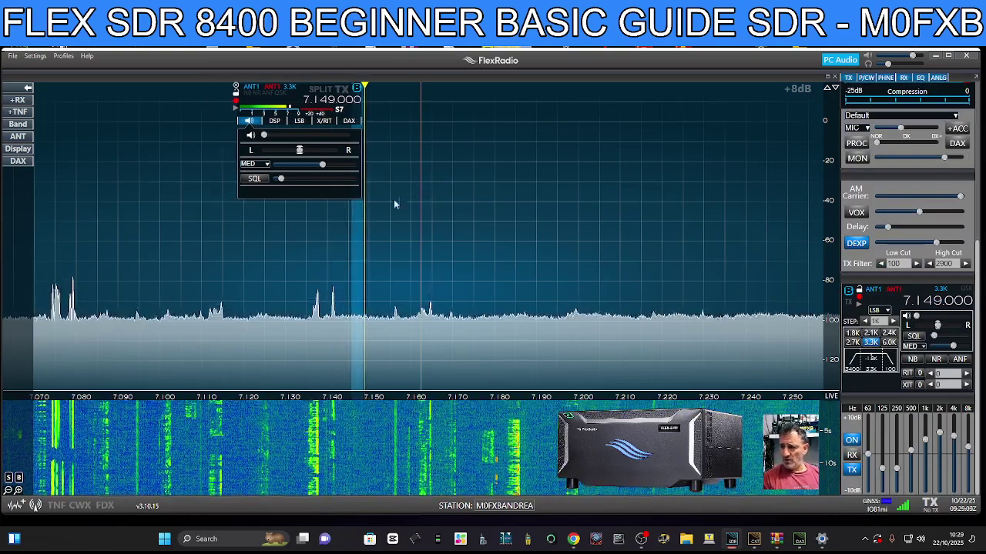
scroll(343, 191, "up", 5)
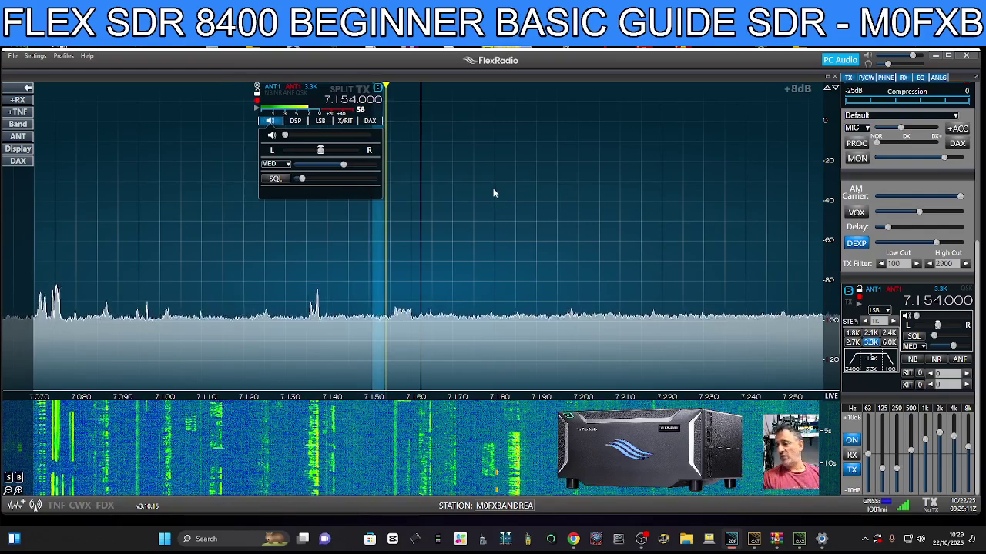
scroll(493, 191, "up", 2)
scroll(459, 191, "up", 20)
scroll(524, 183, "down", 7)
scroll(553, 183, "down", 20)
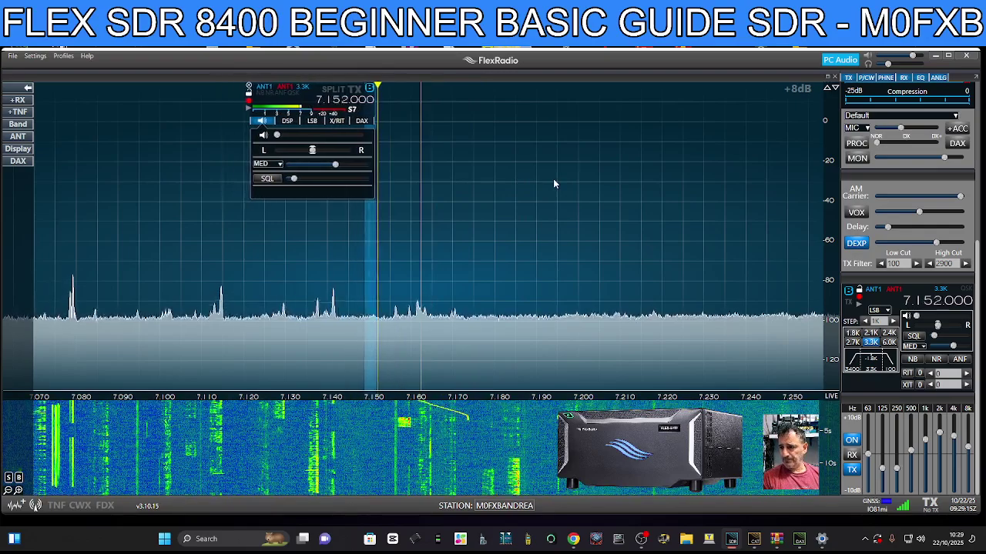
scroll(553, 184, "up", 14)
scroll(553, 184, "up", 20)
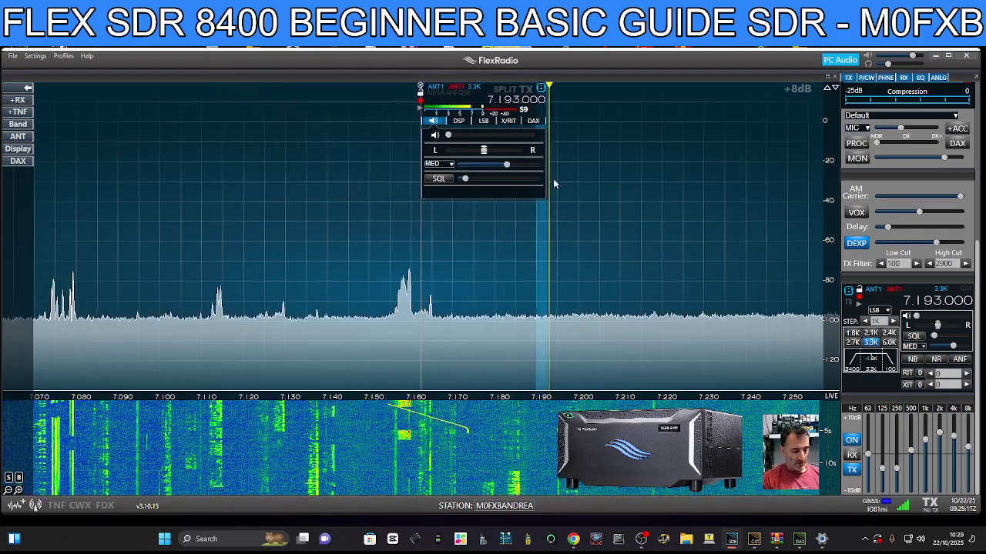
scroll(552, 185, "down", 16)
scroll(551, 185, "down", 20)
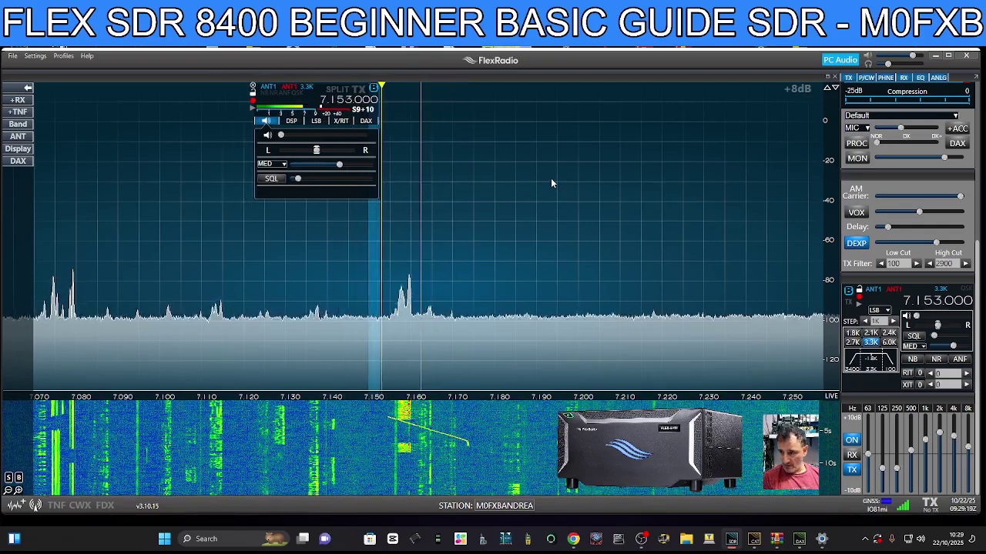
scroll(551, 182, "up", 9)
scroll(548, 174, "up", 19)
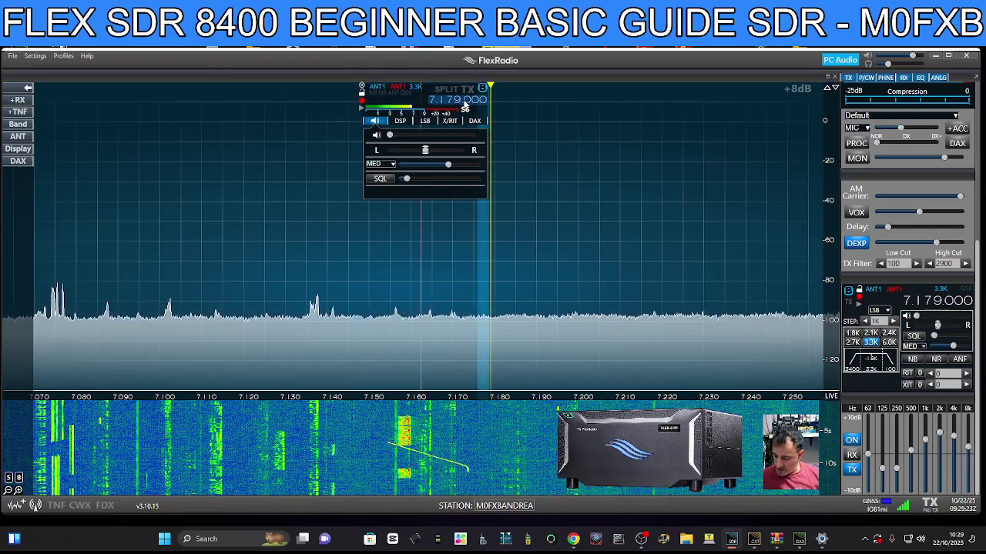
Step: Enter 7.150 MHz as slice B's frequency
left_click(464, 102)
type("7.15")
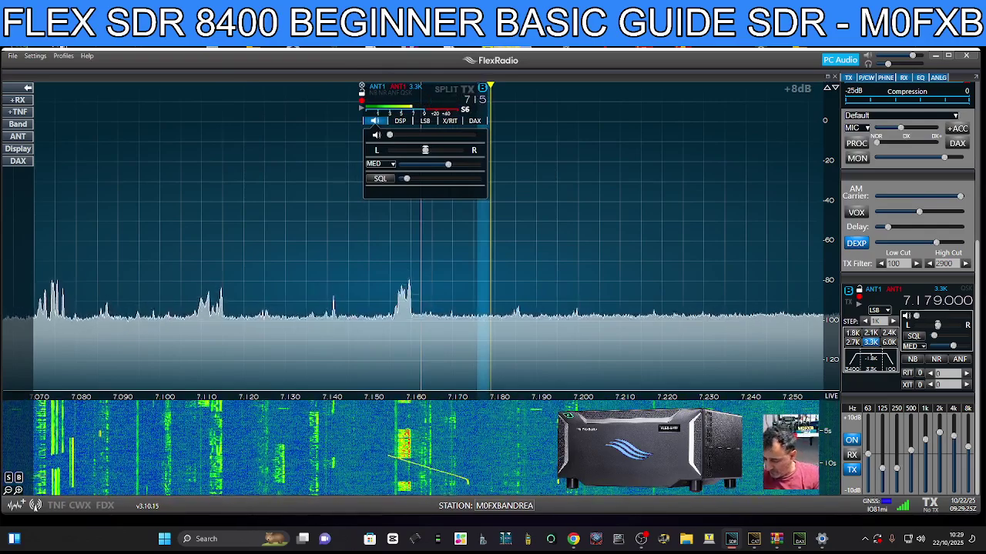
type("0")
key("Return")
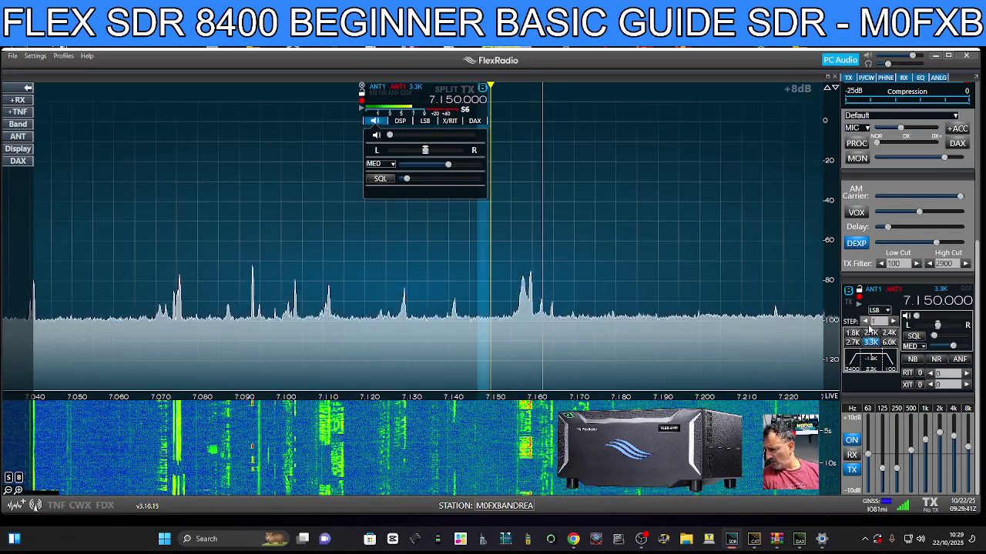
Step: Wheel-tune slice B to 7.142 MHz and scroll the right panel back to the top
scroll(526, 192, "up", 5)
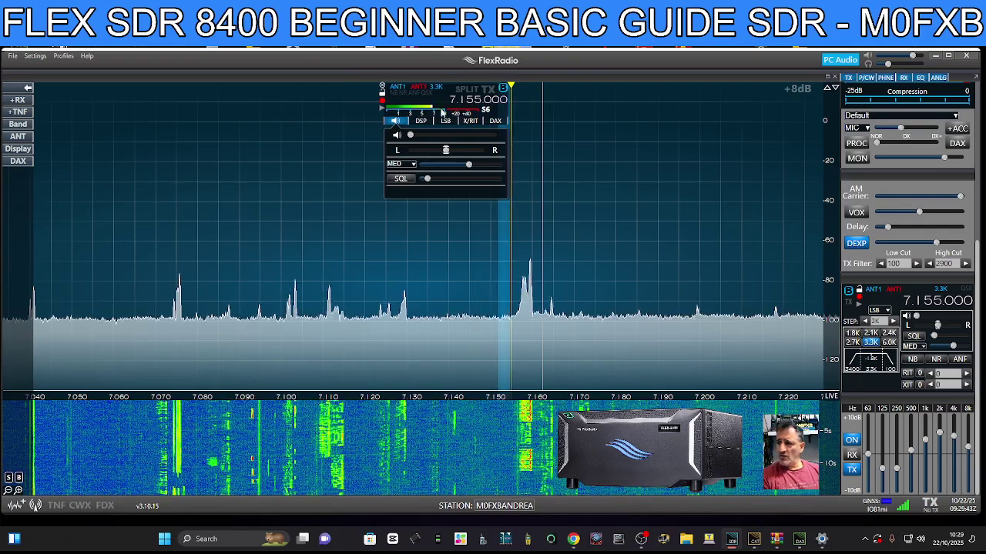
scroll(463, 140, "down", 20)
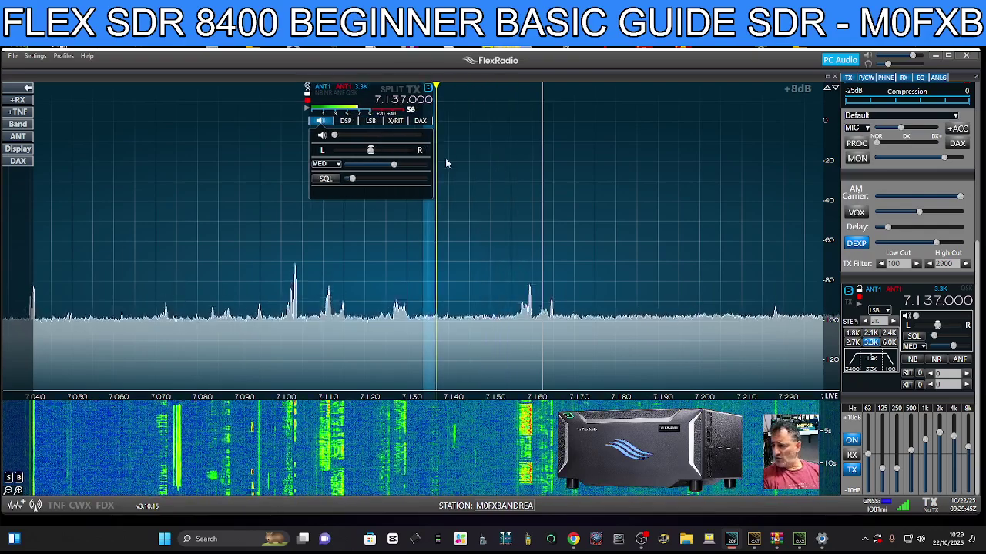
scroll(386, 146, "down", 20)
scroll(388, 146, "up", 20)
scroll(387, 153, "up", 3)
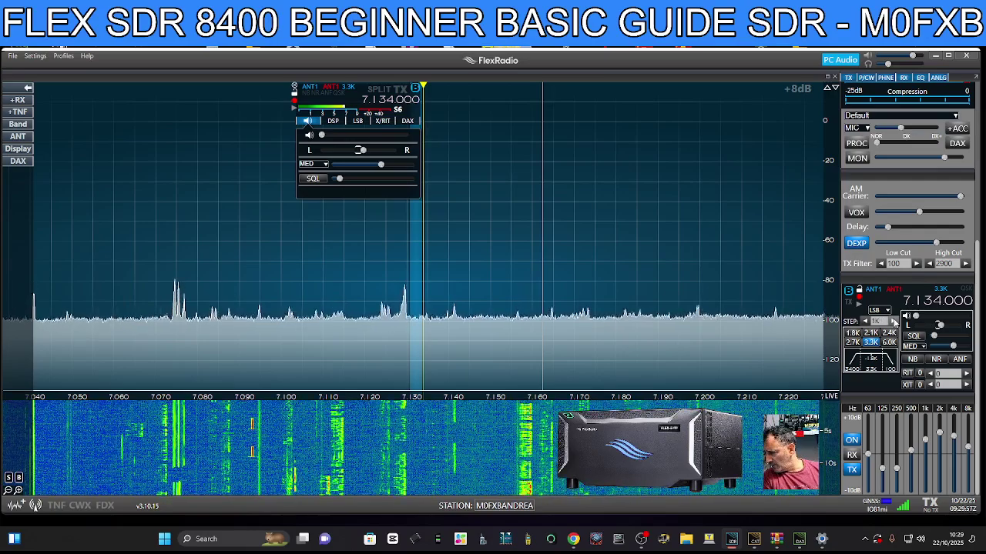
scroll(365, 149, "down", 10)
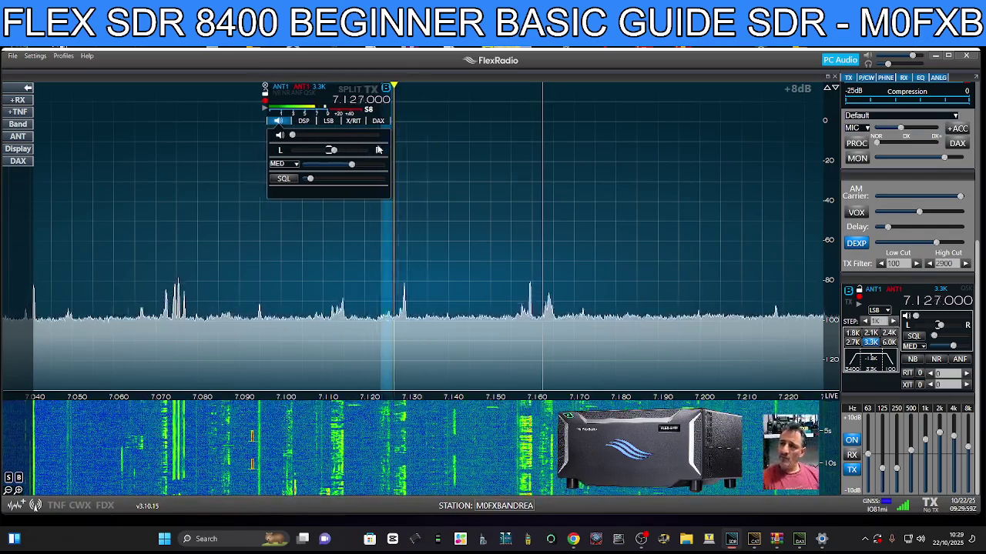
scroll(390, 151, "up", 8)
scroll(481, 165, "down", 16)
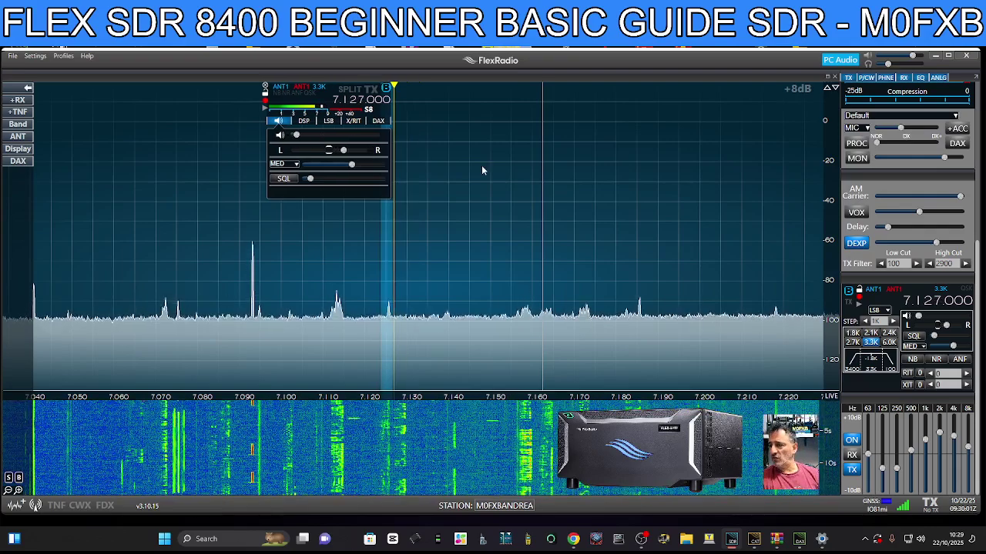
scroll(493, 175, "up", 11)
scroll(502, 177, "up", 20)
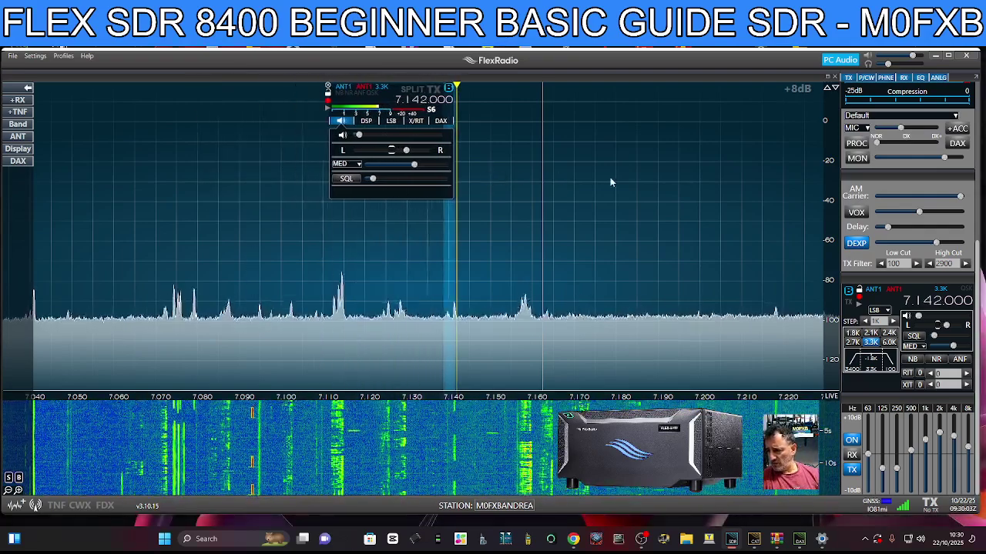
scroll(630, 170, "down", 18)
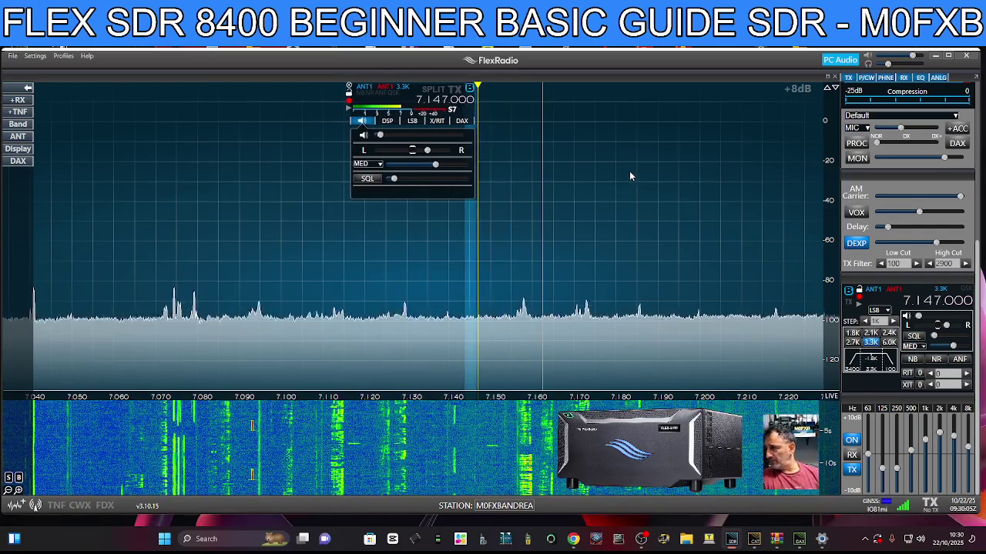
scroll(625, 168, "up", 4)
scroll(623, 165, "down", 2)
scroll(909, 229, "down", 2)
left_click_drag(980, 271, 984, 90)
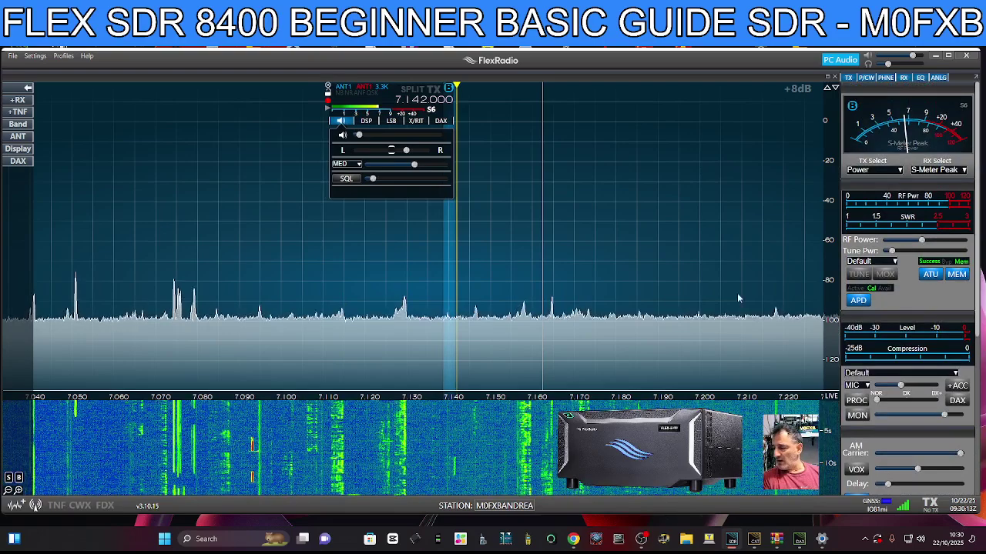
Step: Toggle the analog S-meter off and on, and set the transmit meter to SWR
left_click(939, 77)
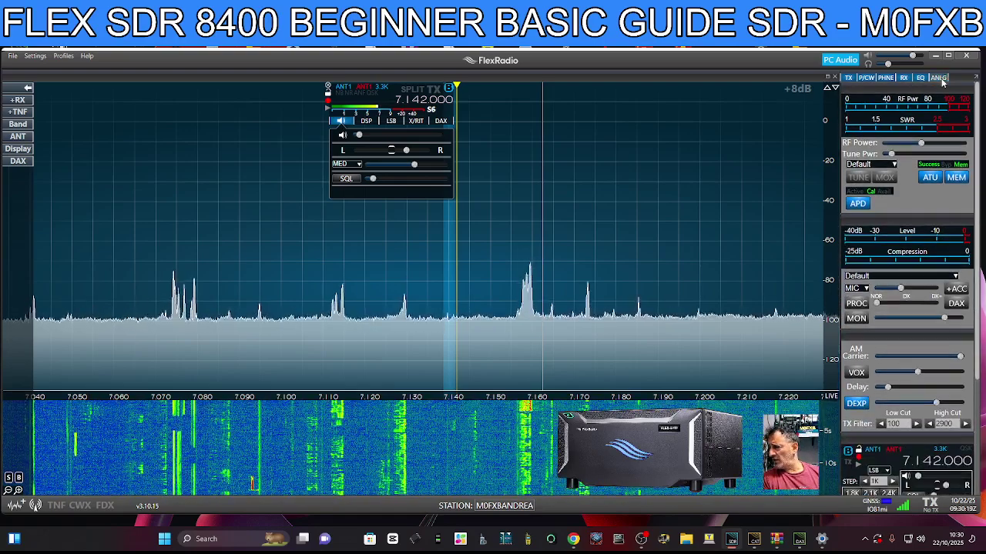
left_click(941, 80)
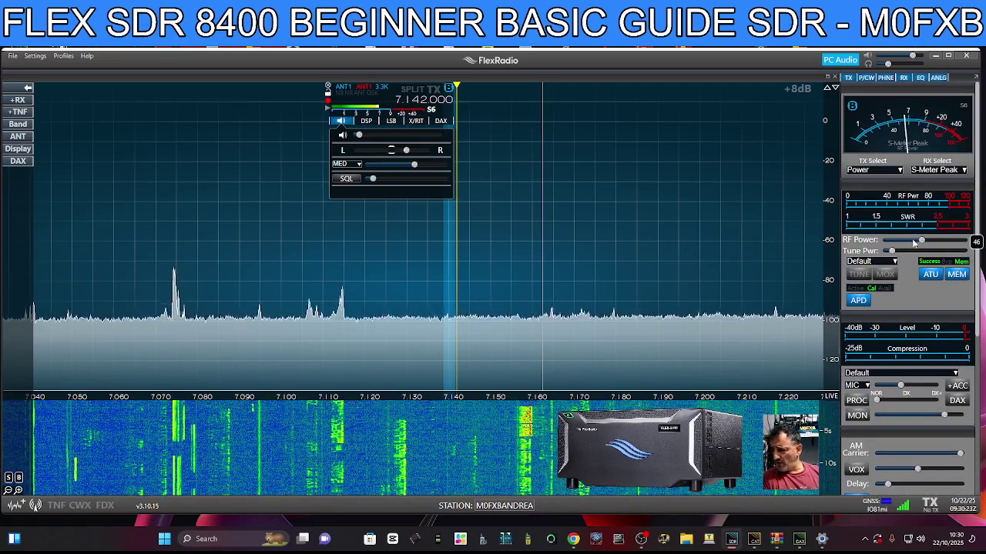
scroll(923, 241, "down", 13)
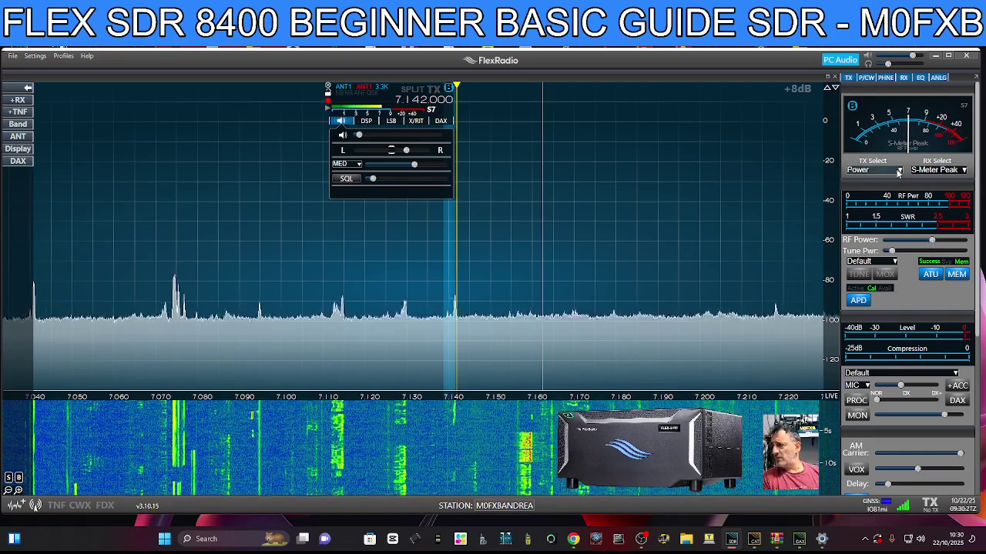
left_click(899, 171)
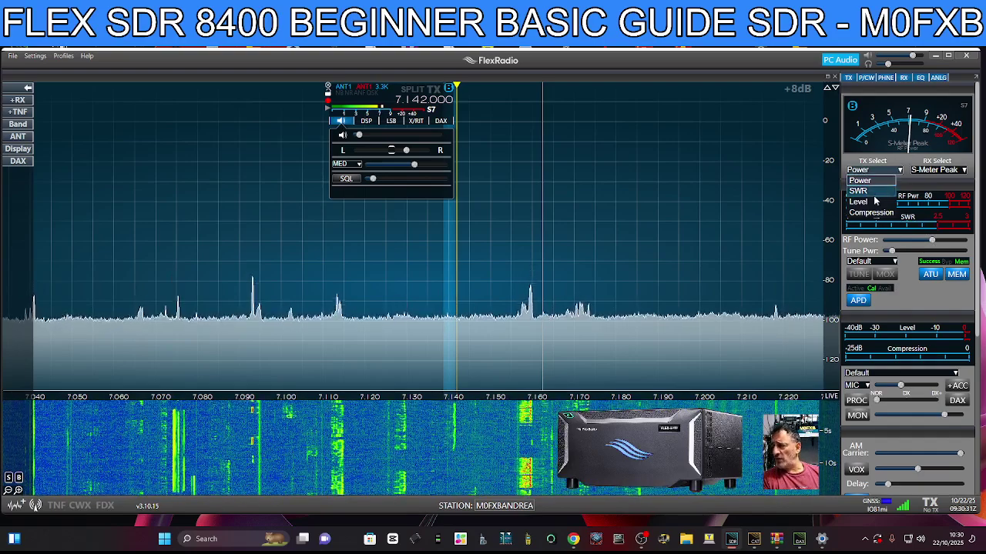
left_click(871, 194)
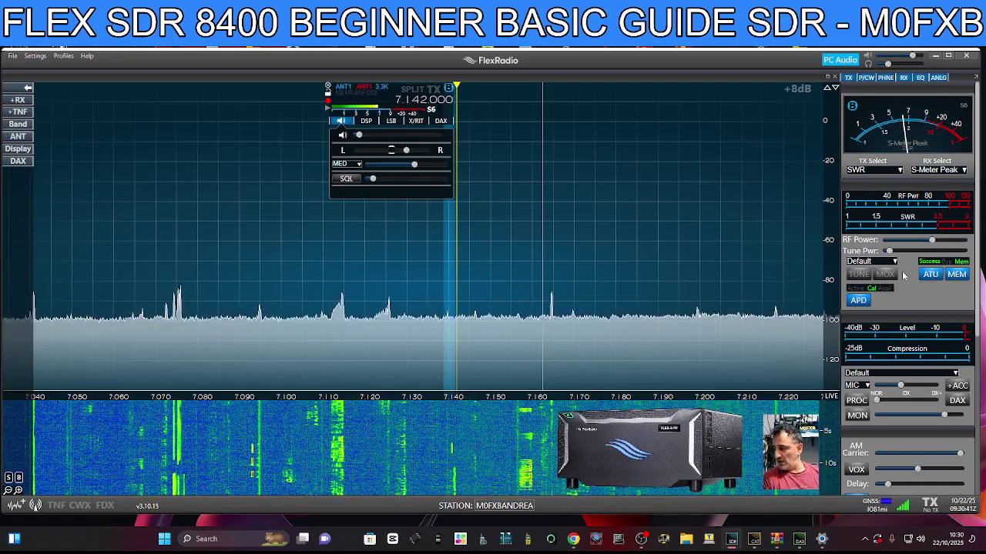
Step: Lower RF power to about 7 and attempt an ATU tune cycle
left_click_drag(932, 239, 890, 241)
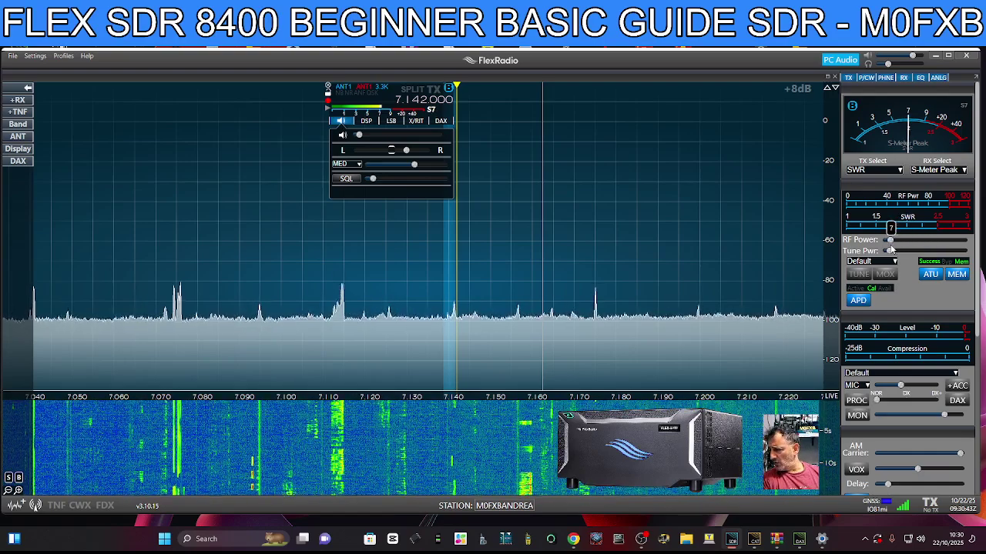
left_click(930, 276)
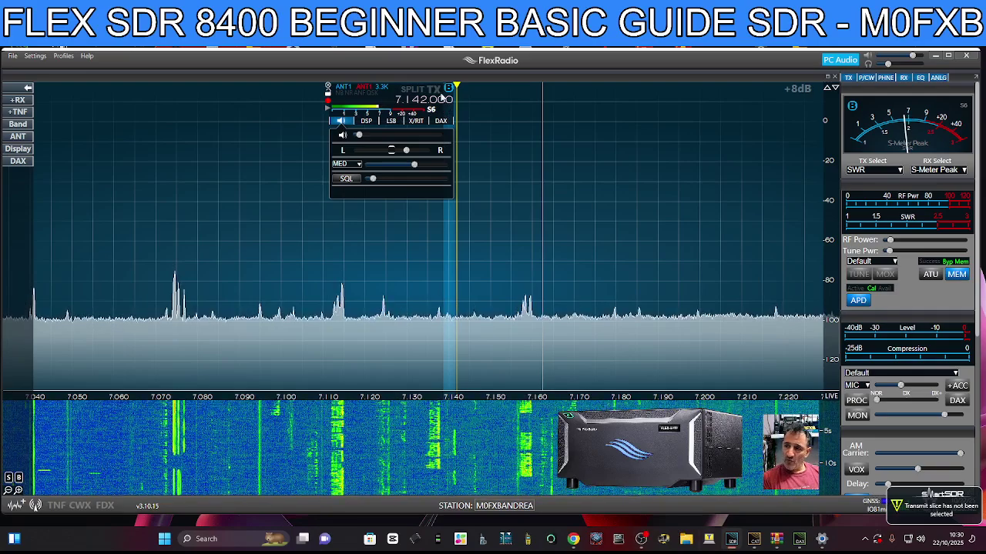
Step: Make slice B the transmit slice, leaving AGC at MED
left_click(434, 90)
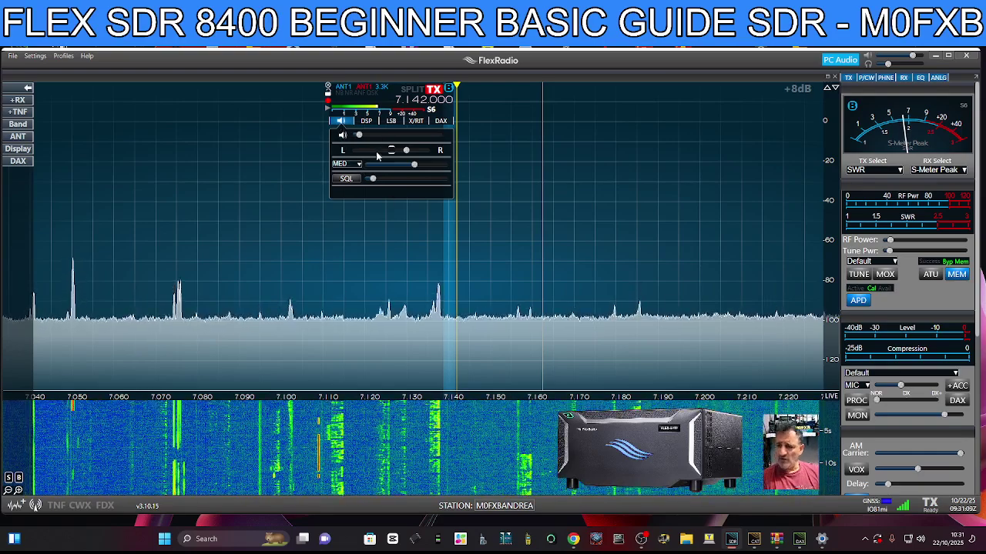
left_click(358, 167)
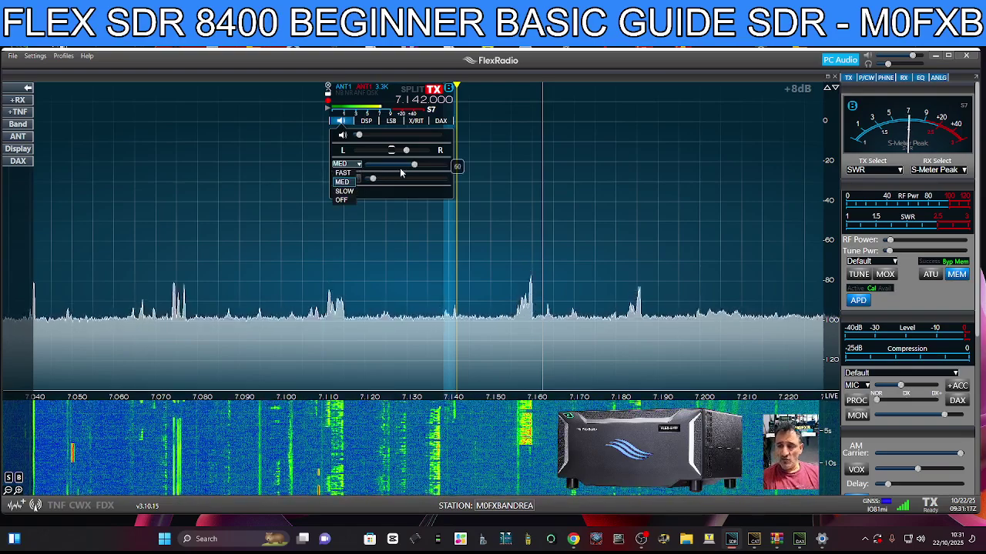
left_click(359, 167)
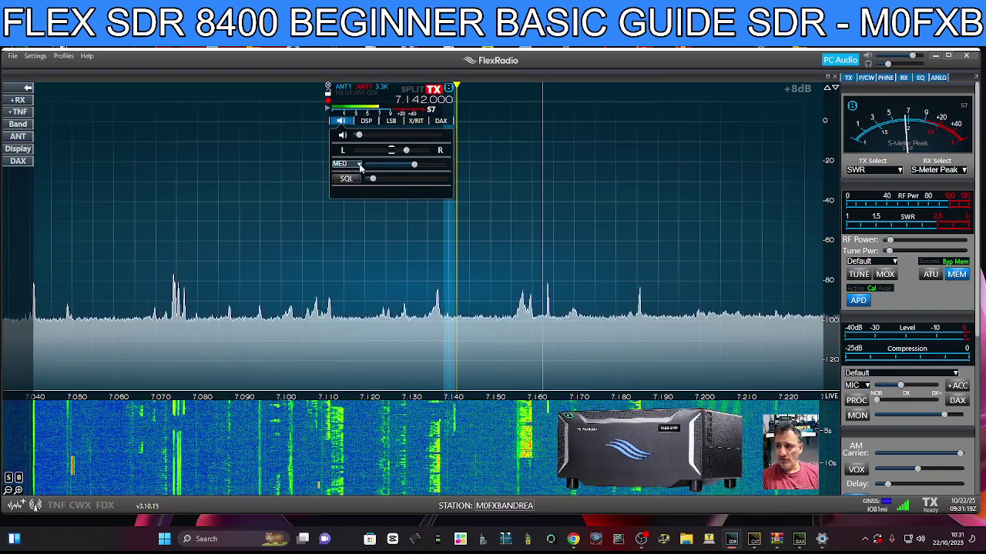
Step: View slice B's DSP noise-reduction controls, then collapse its control panel
left_click(366, 121)
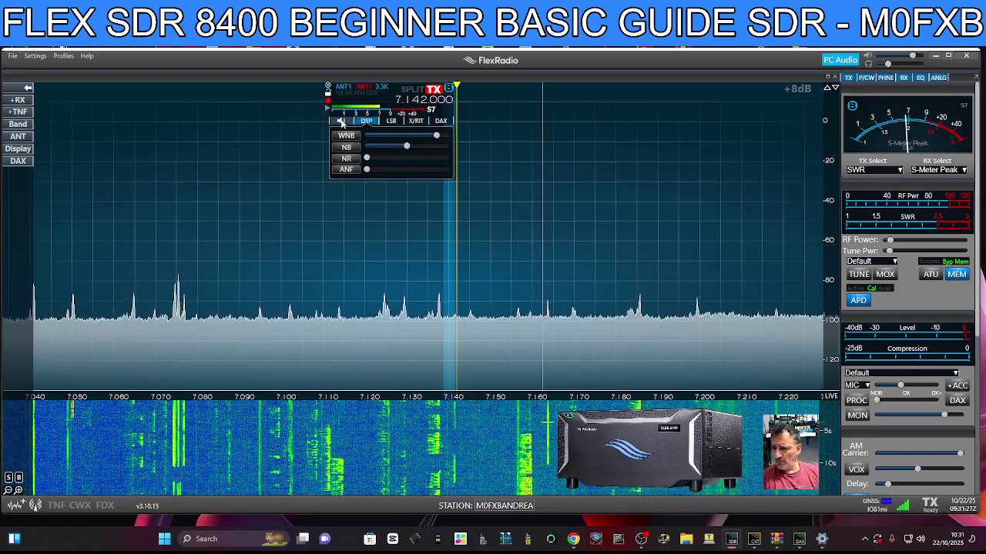
left_click(342, 121)
left_click(342, 122)
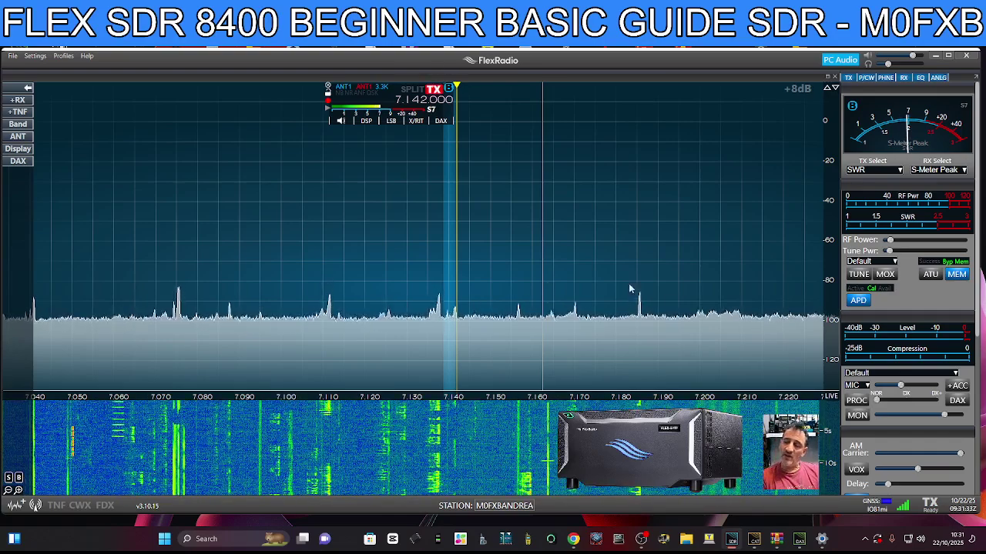
Step: Create slice A at 7.167 MHz, move transmit to it, and bypass the antenna tuner
right_click(666, 202)
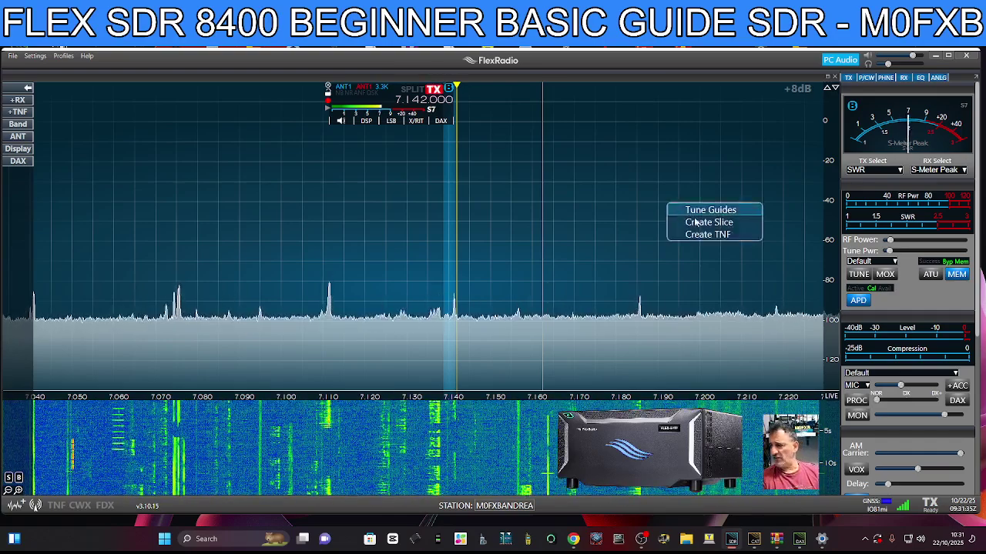
right_click(561, 158)
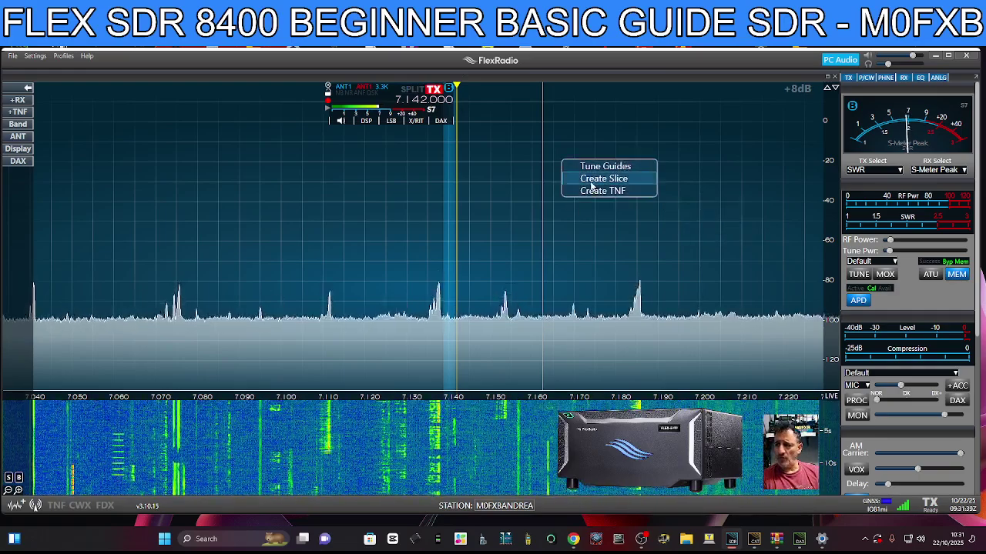
left_click(590, 180)
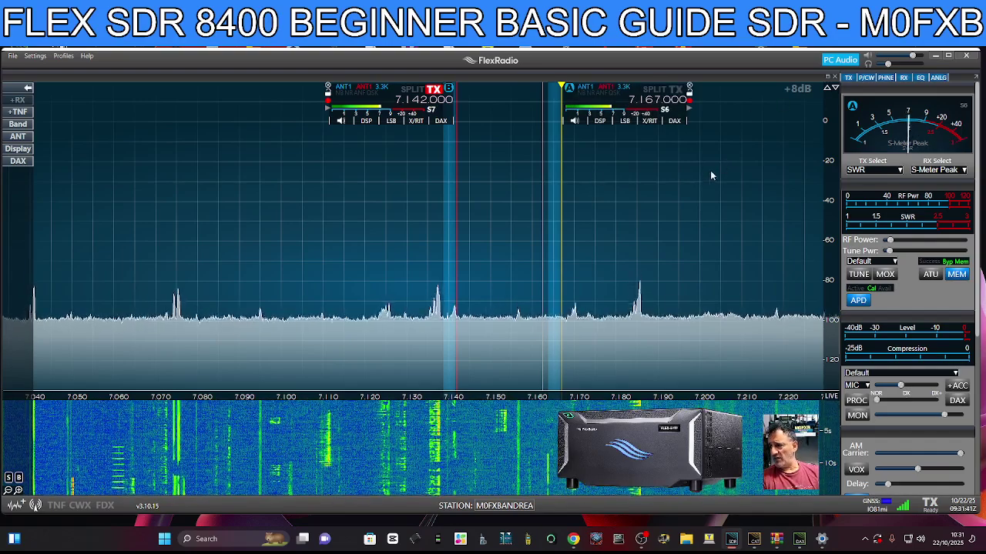
left_click(674, 90)
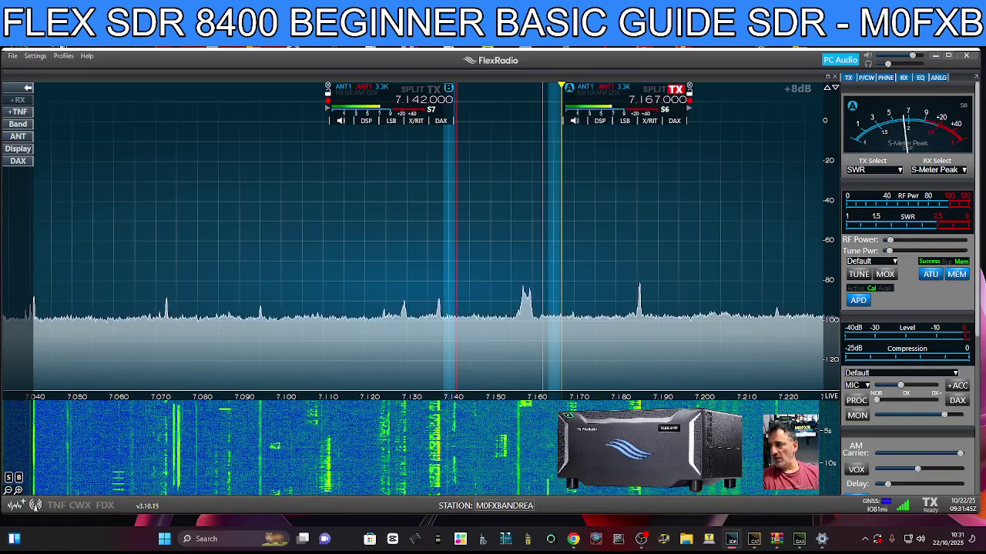
left_click(928, 274)
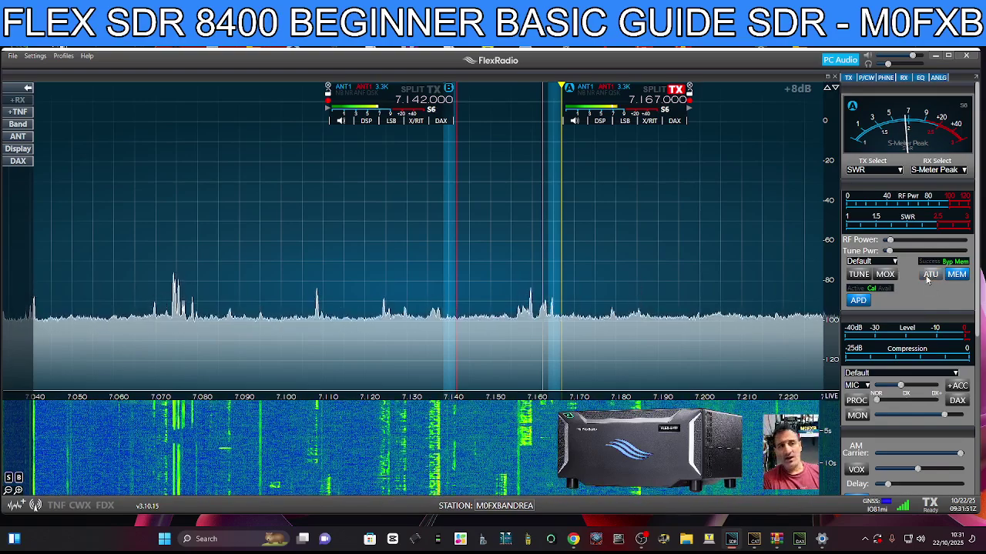
Step: Run an ATU match for slice A until it reports Success, then toggle APD
left_click(928, 276)
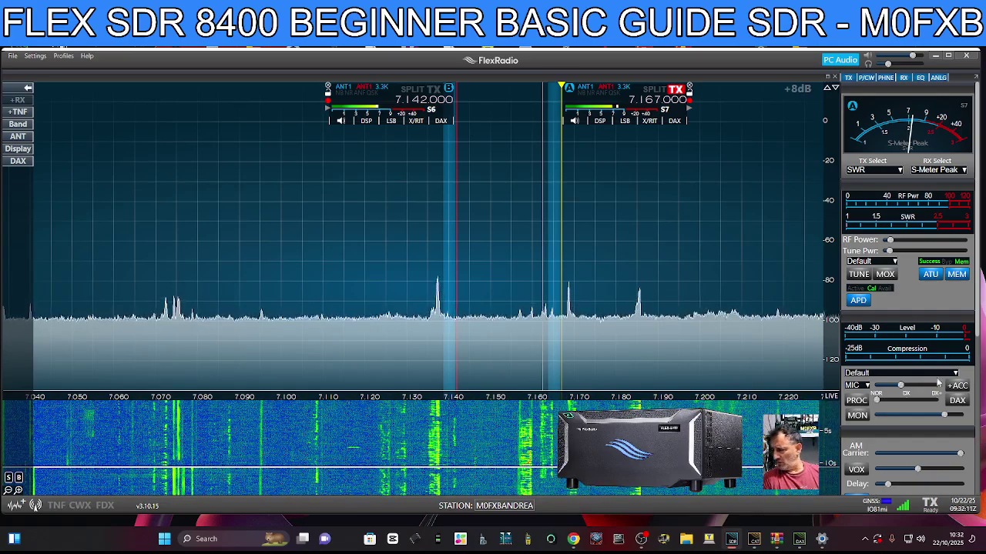
left_click(858, 301)
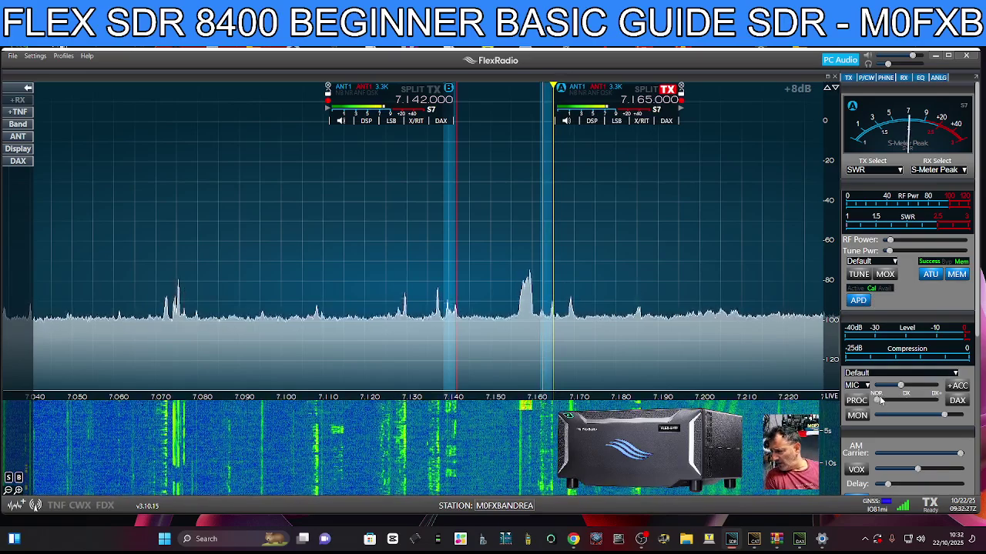
Step: Try the Default FHM-3 mic profile, revert to Default, and keep the TX profile Default
scroll(971, 300, "down", 3)
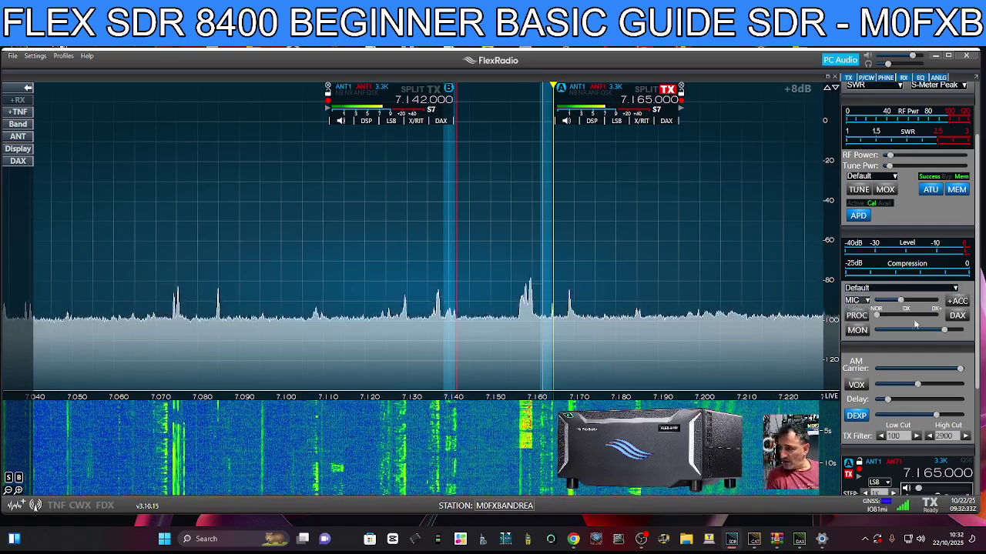
left_click(955, 289)
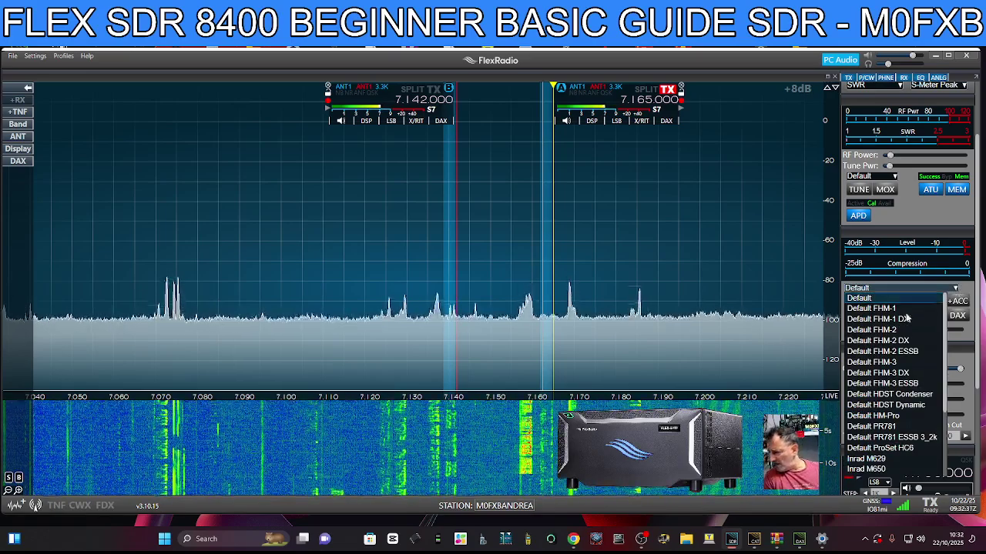
left_click(893, 370)
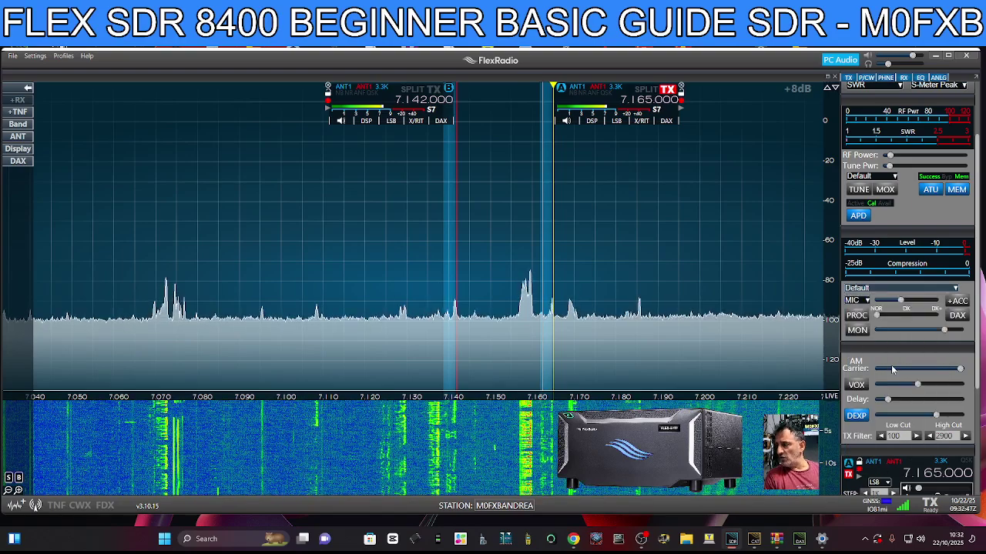
left_click(953, 288)
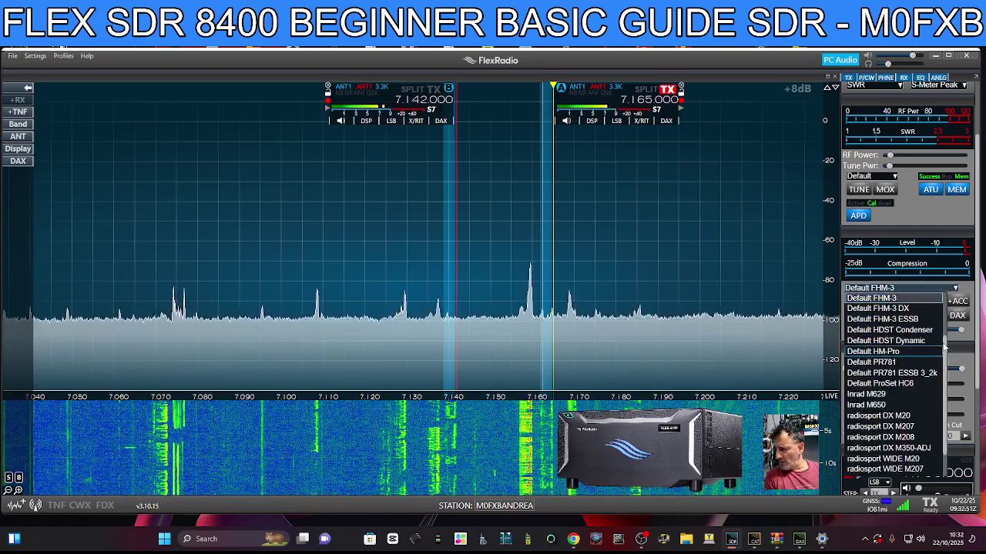
scroll(943, 349, "up", 3)
left_click(873, 299)
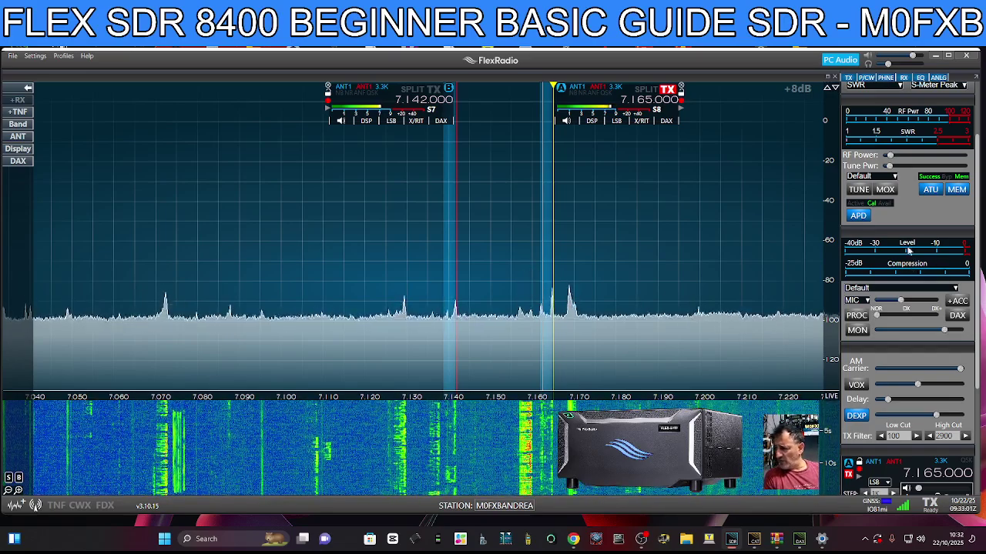
left_click(894, 176)
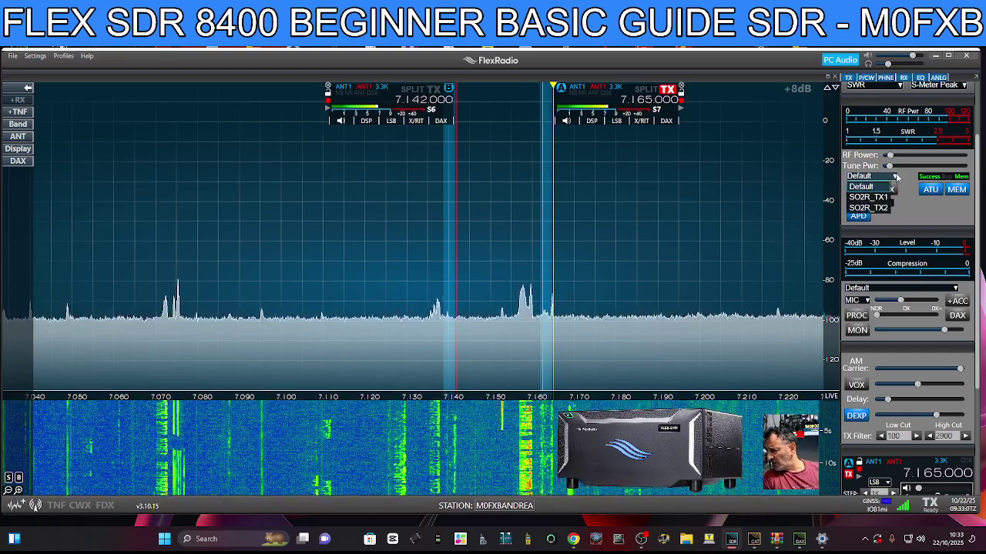
left_click(932, 205)
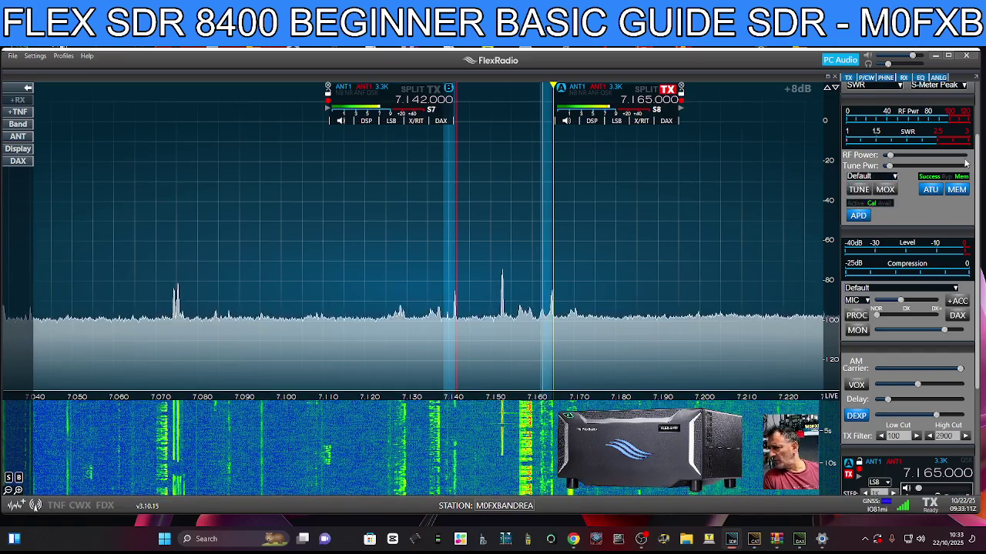
Step: Make the 7.142 LSB slice active, raise RF power slightly, and remove the 7.165 slice
left_click(422, 101)
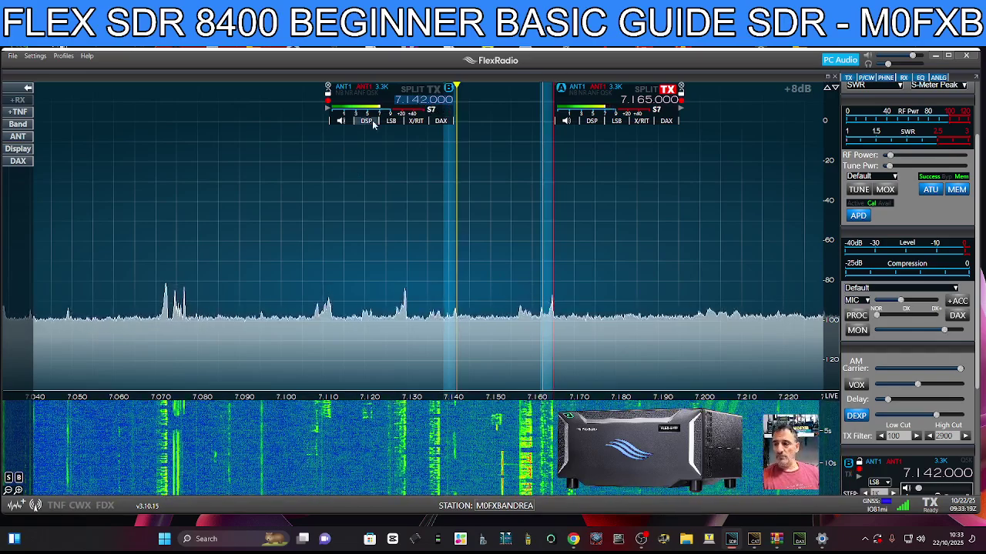
left_click(390, 122)
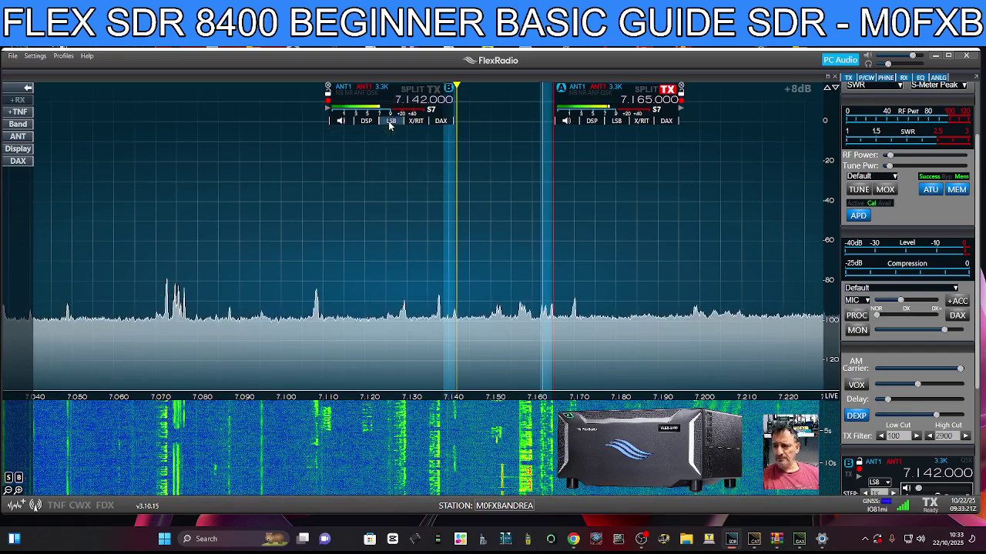
left_click(390, 121)
left_click(389, 123)
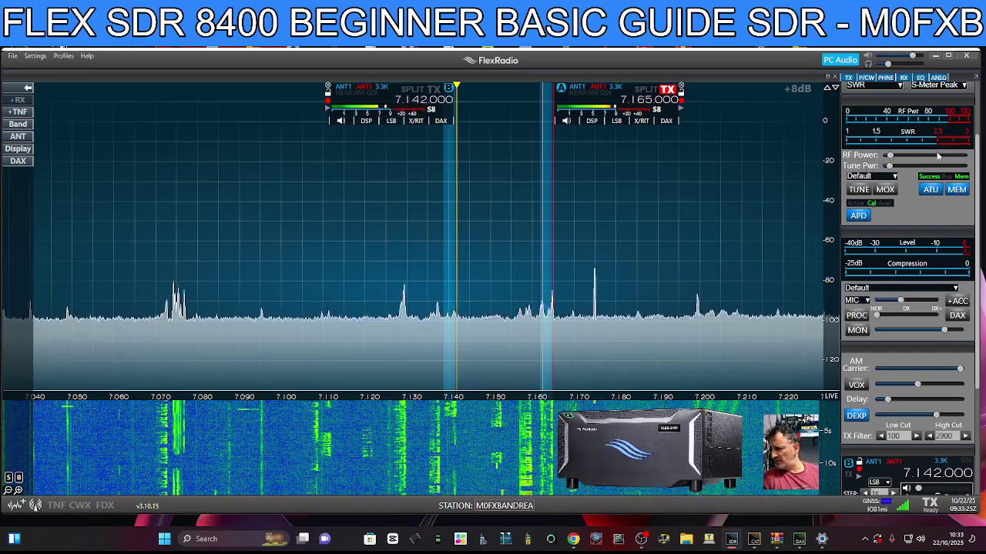
mouse_move(890, 155)
left_mouse_down()
mouse_move(962, 156)
mouse_move(903, 157)
left_mouse_up()
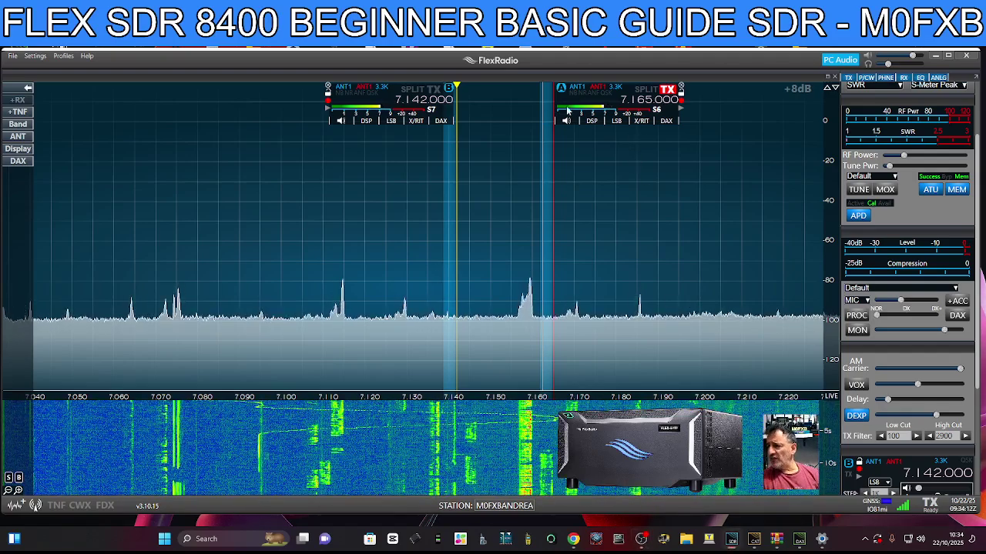
left_click(680, 87)
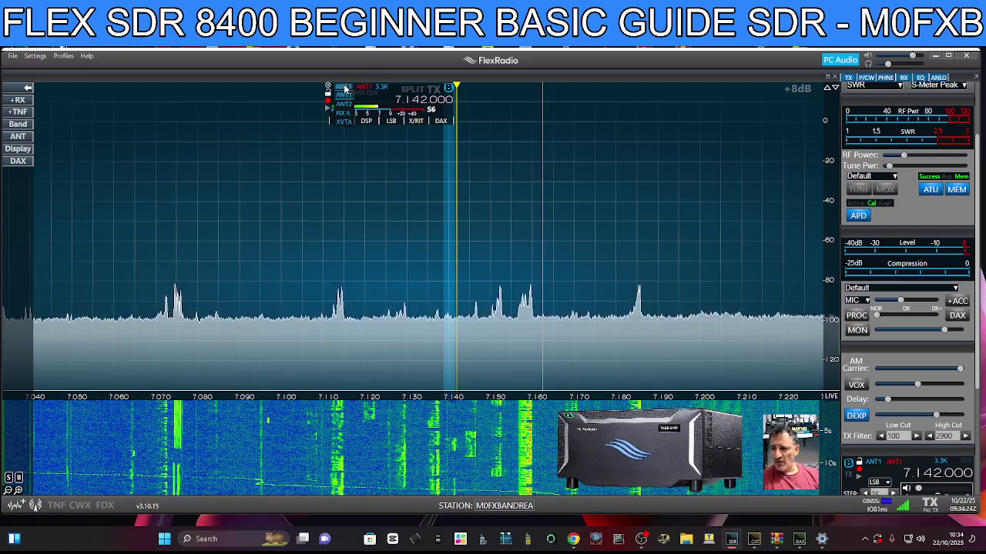
Step: Toggle split on, off, then back on with transmit at 7.147
left_click(412, 89)
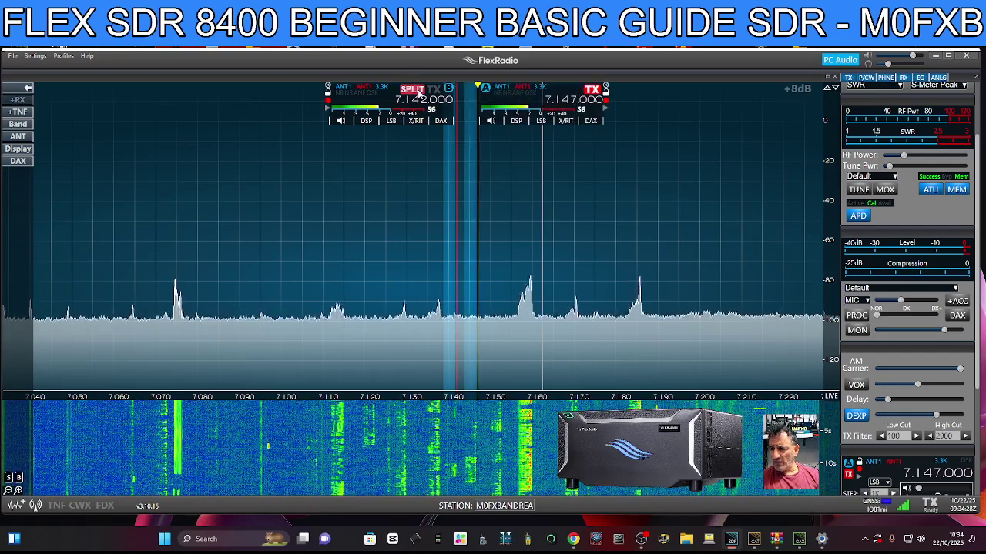
left_click(418, 93)
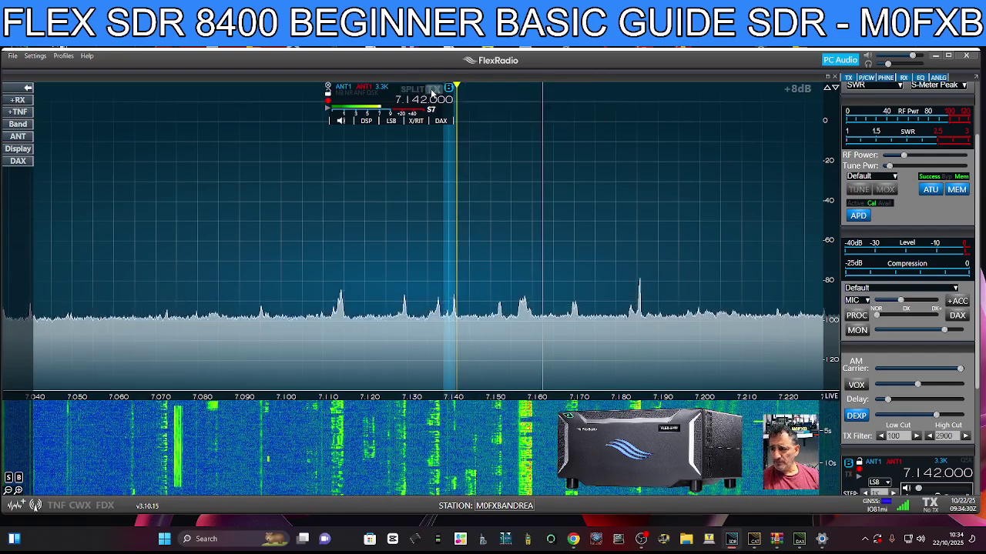
left_click(416, 93)
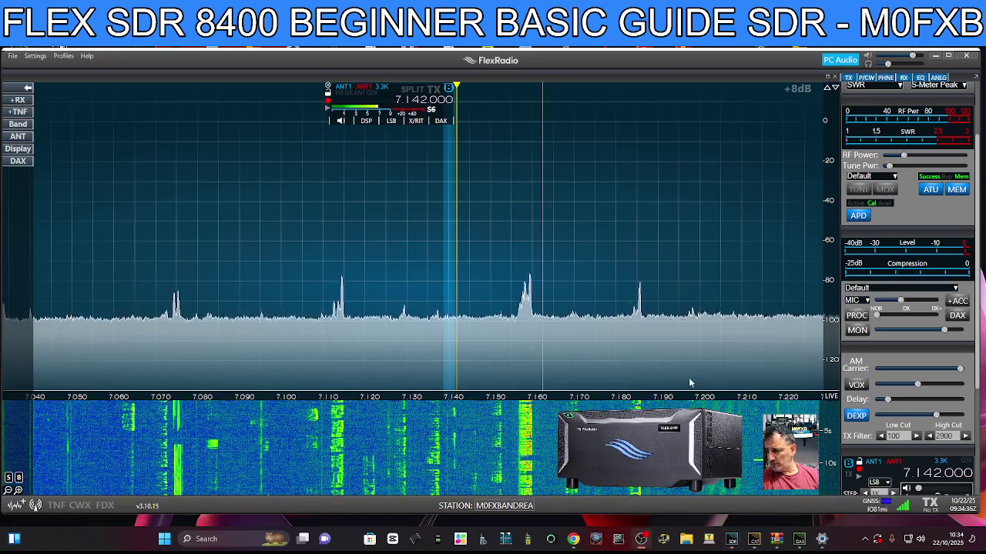
Step: Collapse and expand slice A's flag several times, then view its DAX channel settings
left_click(449, 89)
left_click(450, 89)
left_click(450, 88)
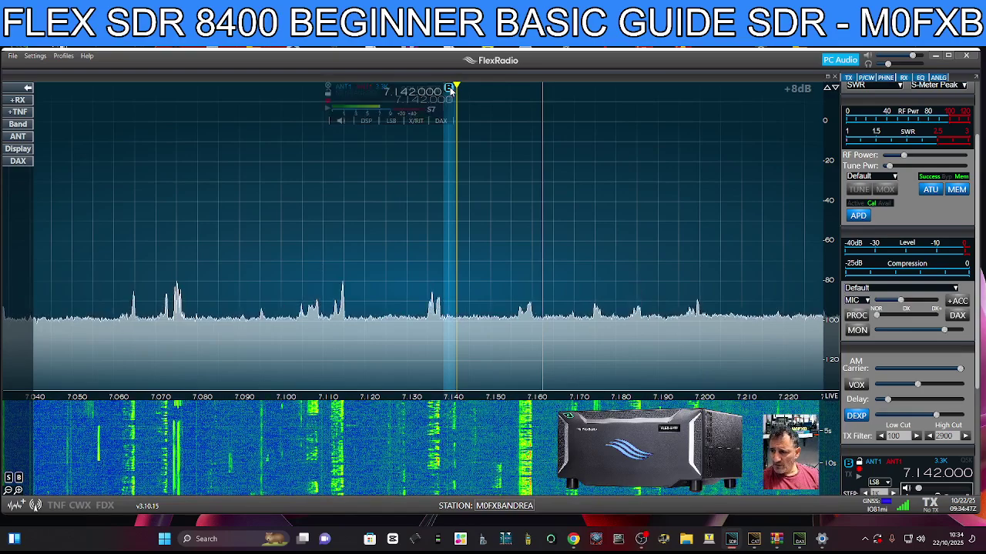
left_click(450, 89)
left_click(450, 89)
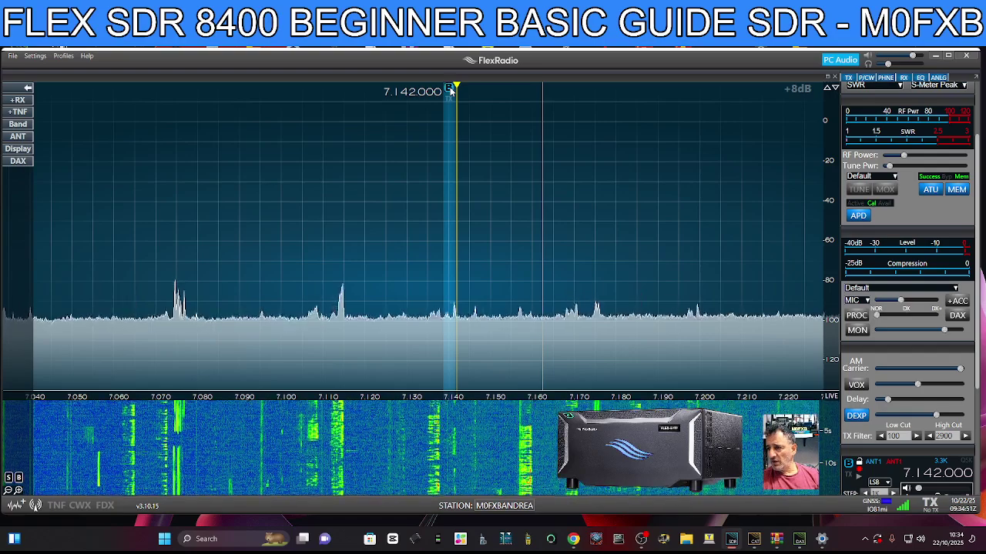
left_click(450, 89)
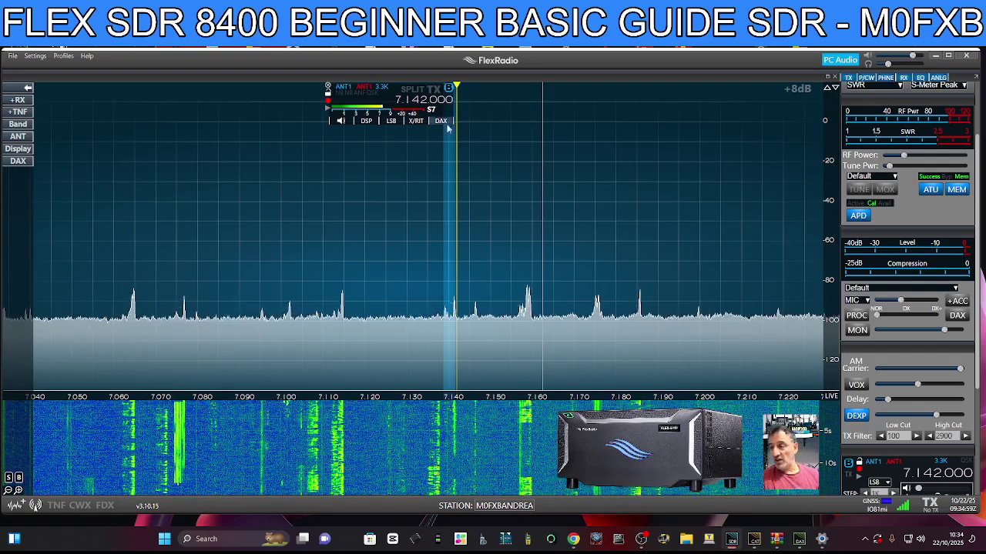
left_click(440, 121)
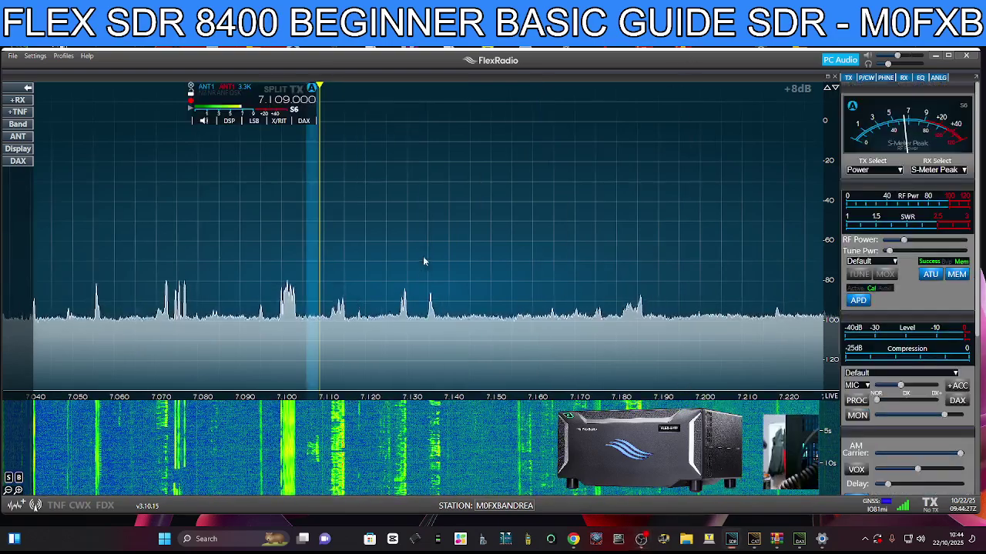
Step: Tune slice A to 7.138 MHz on the 40 m panadapter
left_click(284, 342)
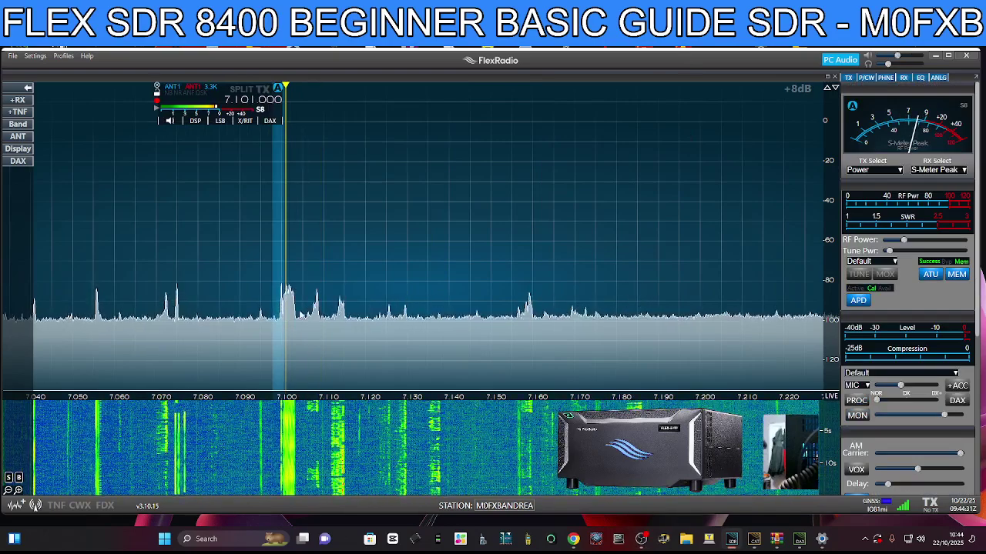
scroll(425, 279, "up", 4)
scroll(425, 277, "up", 5)
scroll(423, 281, "up", 20)
scroll(423, 281, "up", 1)
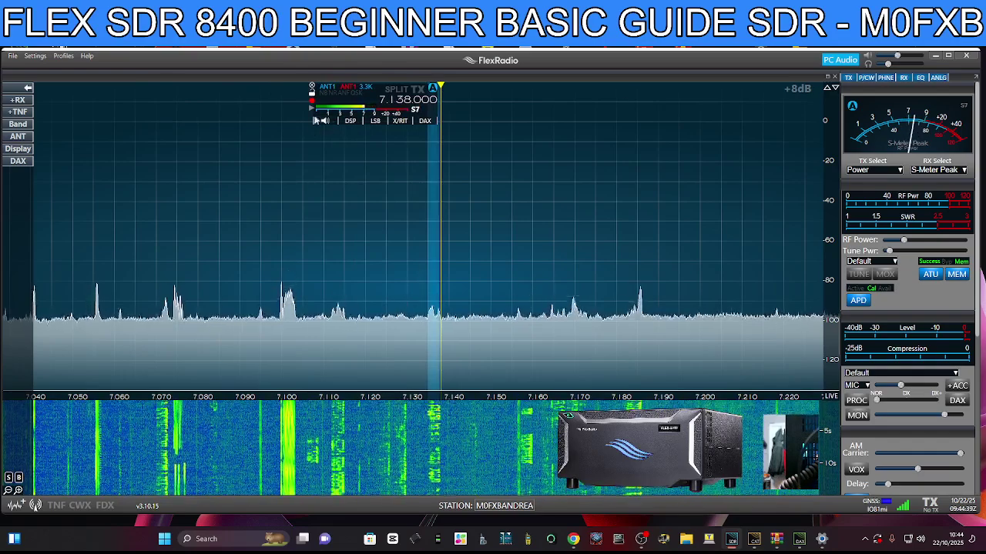
Step: Lower slice A's volume to 61 and add a second panadapter with slice B at 7.189
left_click(324, 120)
left_click_drag(418, 137, 391, 139)
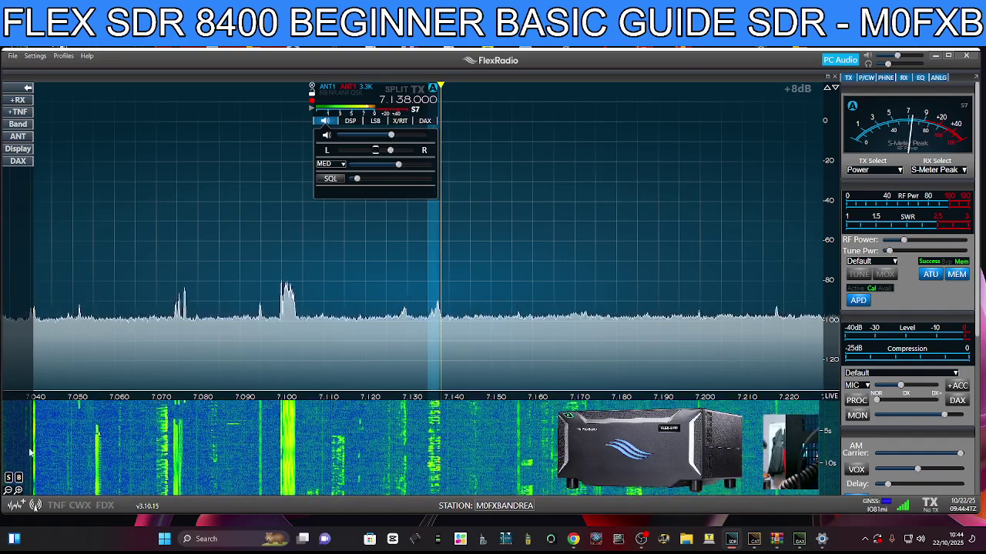
left_click(15, 506)
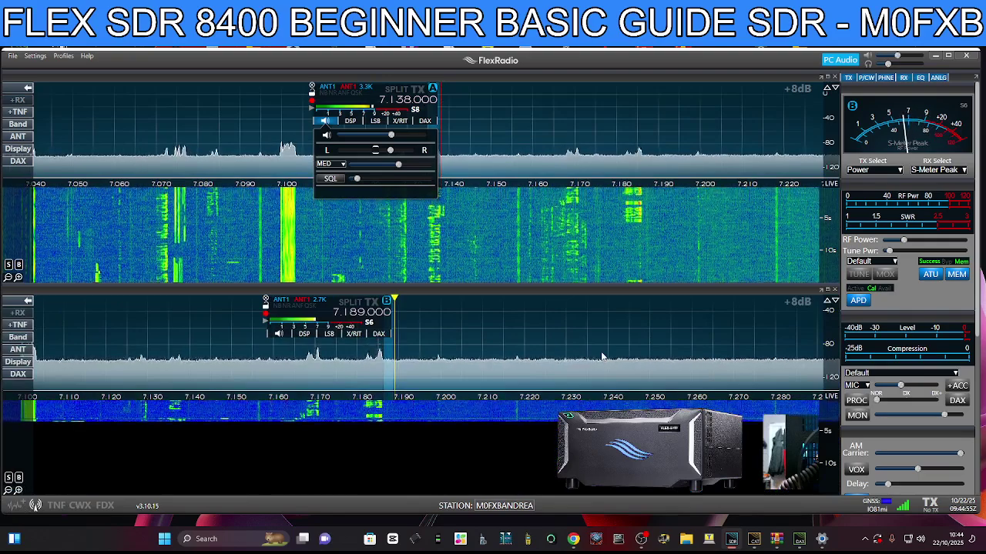
Step: Raise slice B's volume to 72 and move it to the 20 m band
left_click(278, 336)
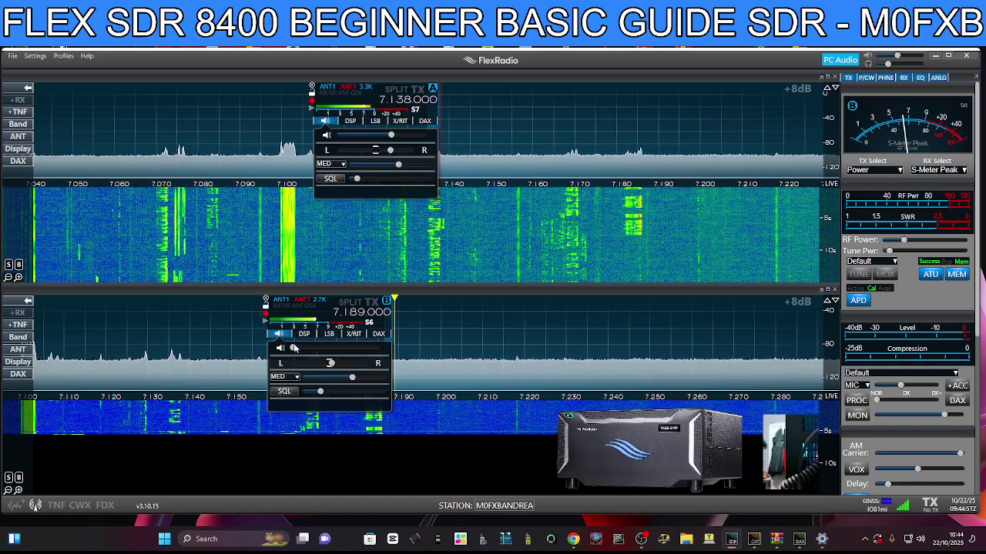
left_click_drag(341, 347, 356, 354)
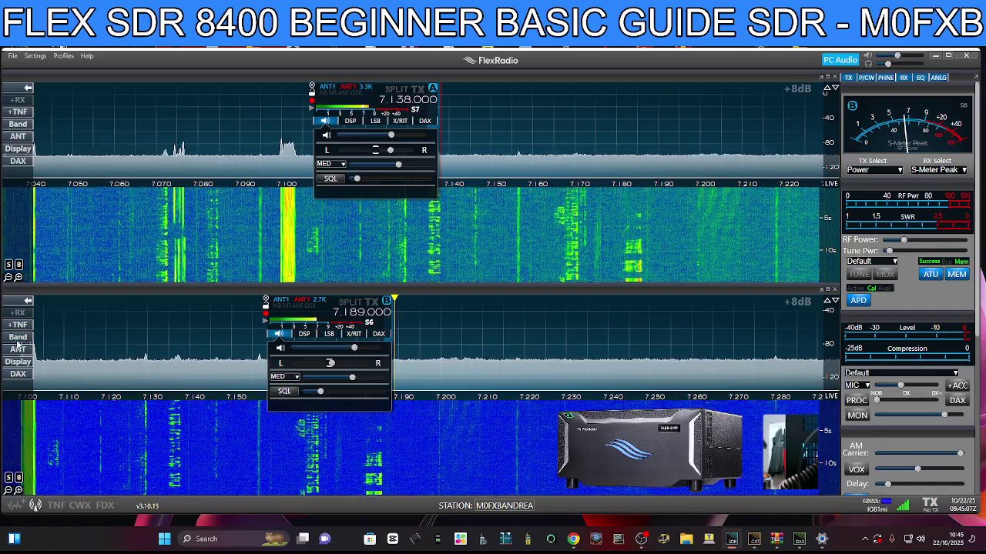
left_click(14, 338)
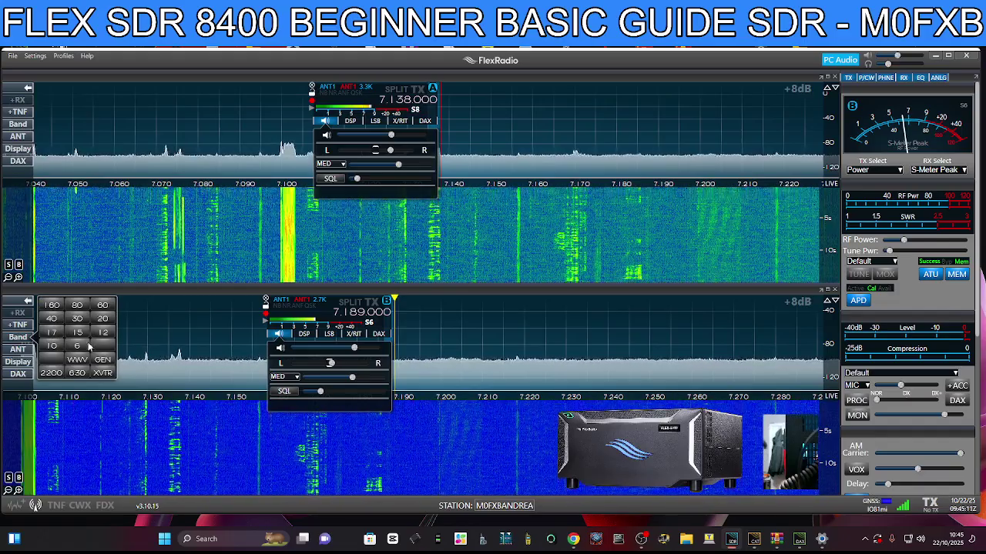
left_click(102, 318)
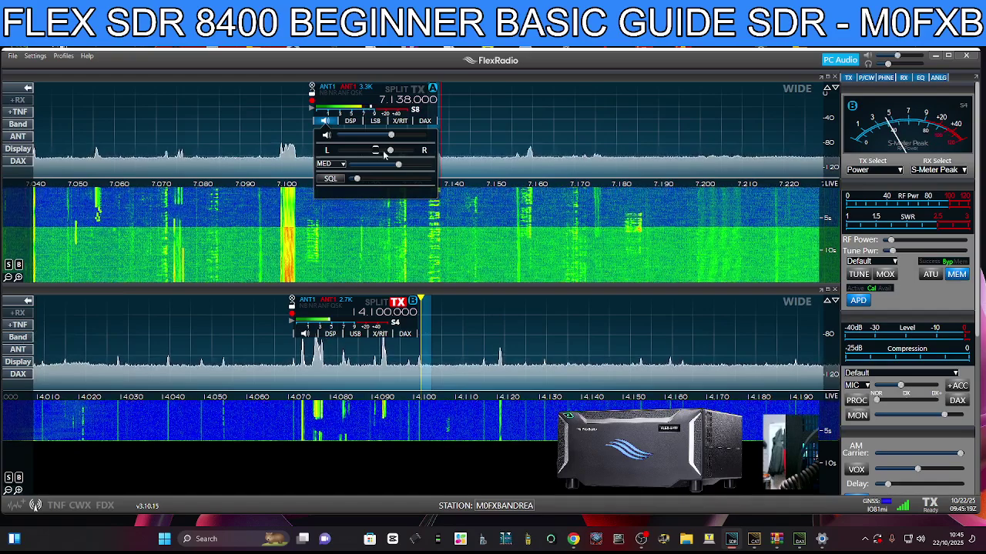
Step: Turn down slice A's volume and tune slice B to 14.0998 MHz USB
left_click_drag(390, 135, 338, 134)
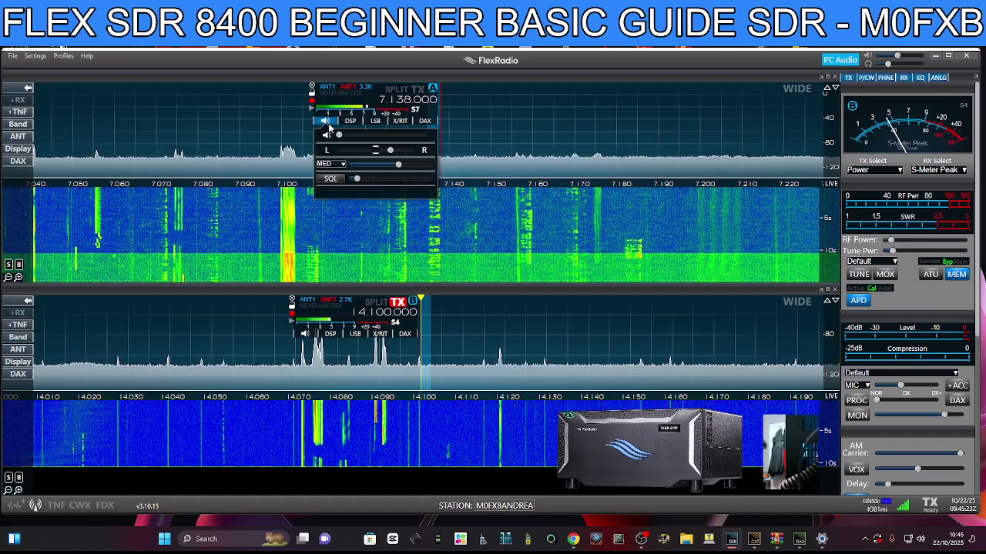
left_click(325, 121)
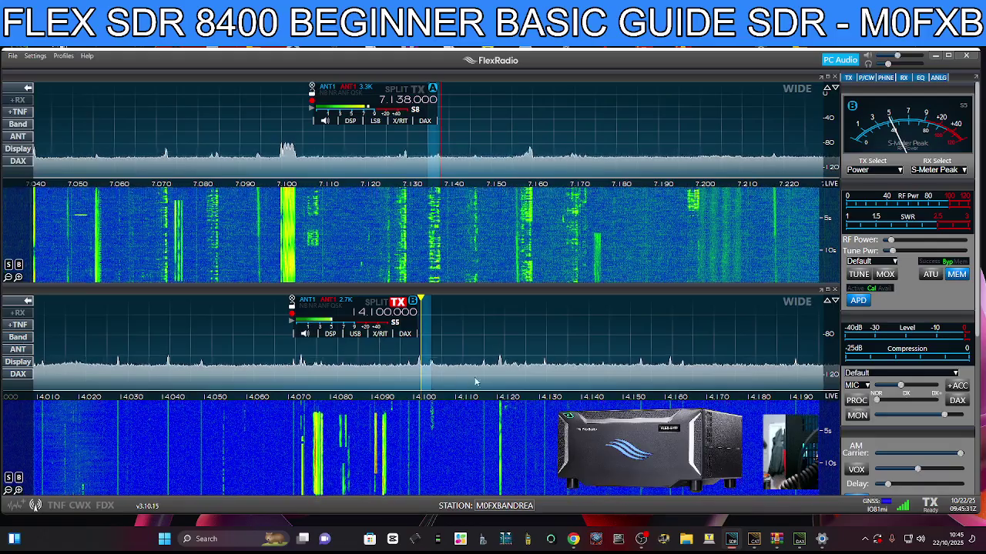
scroll(521, 333, "up", 1)
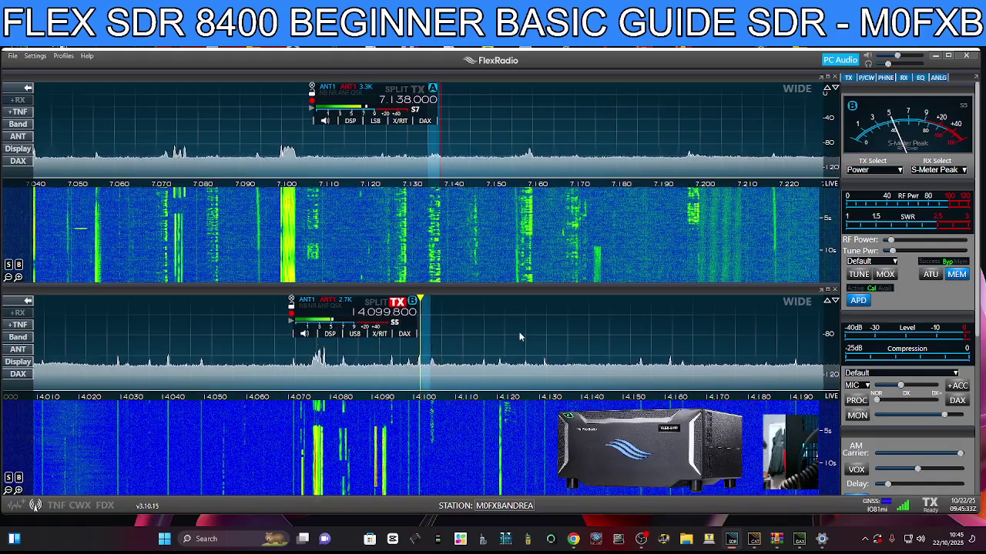